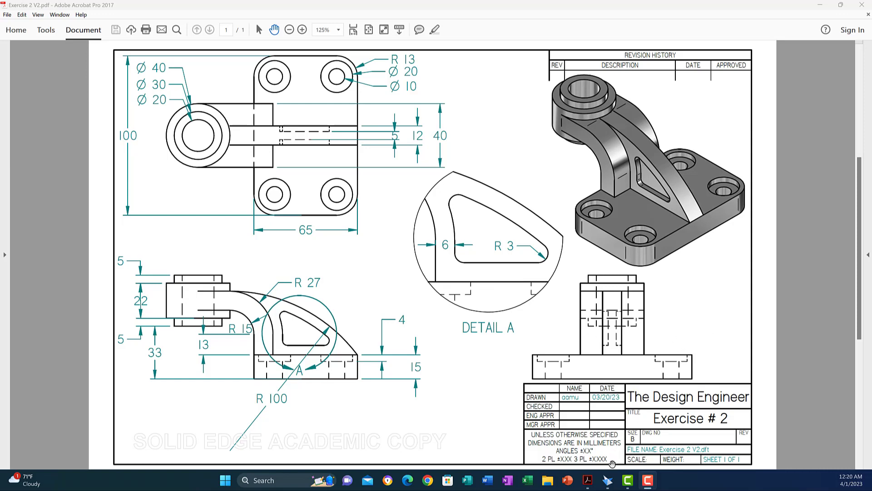
Switch to Solid Edge and lock a two-point rectangle sketch to the front XZ reference plane, viewed from the front
mouse_move(609, 482)
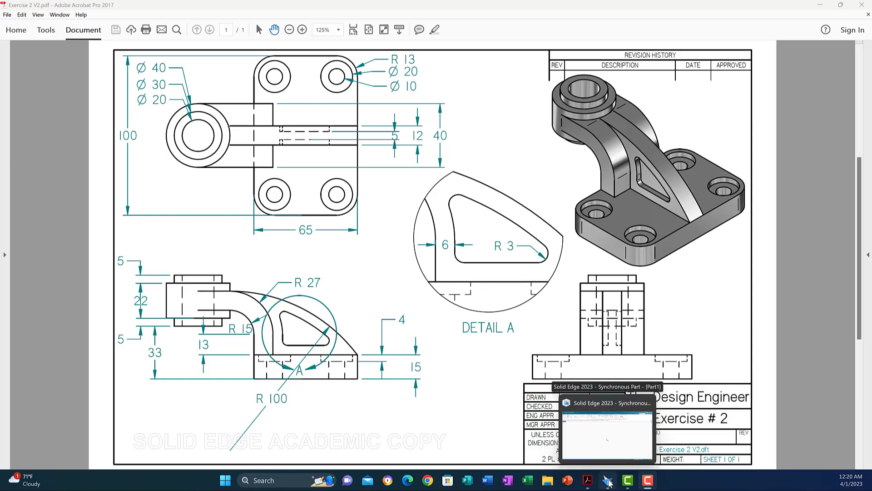
left_click(609, 482)
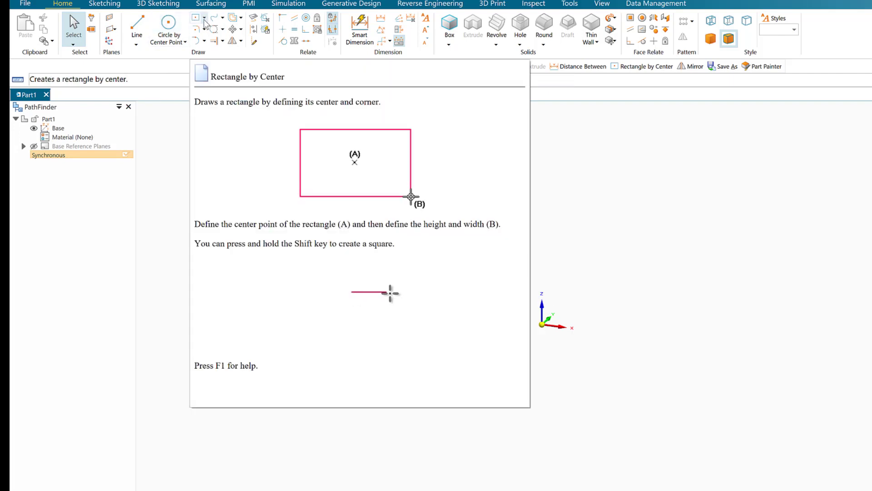
left_click(205, 19)
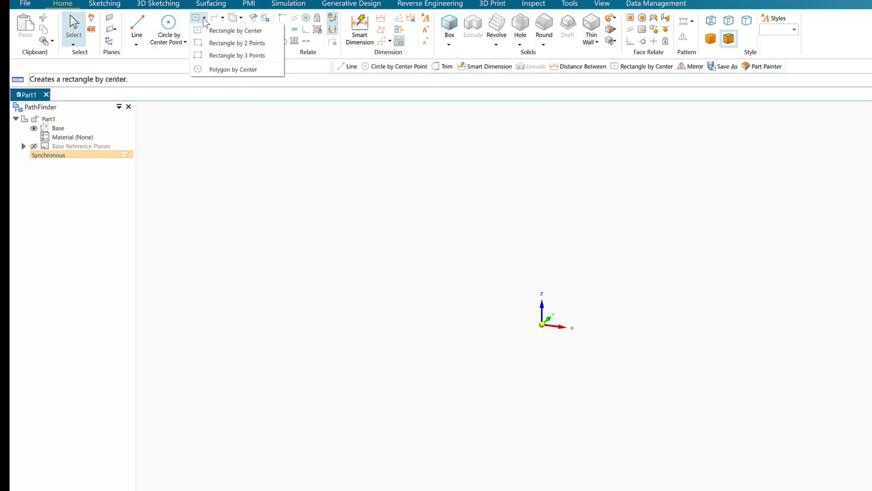
left_click(221, 43)
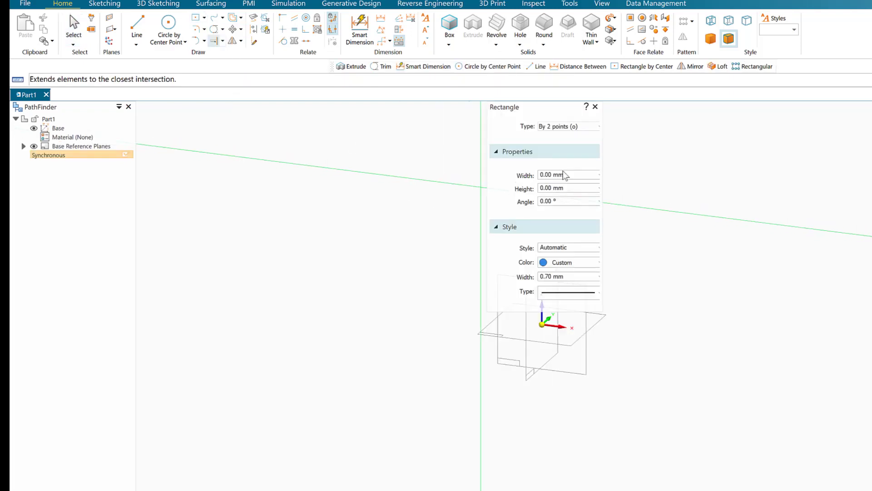
left_click_drag(548, 111, 775, 125)
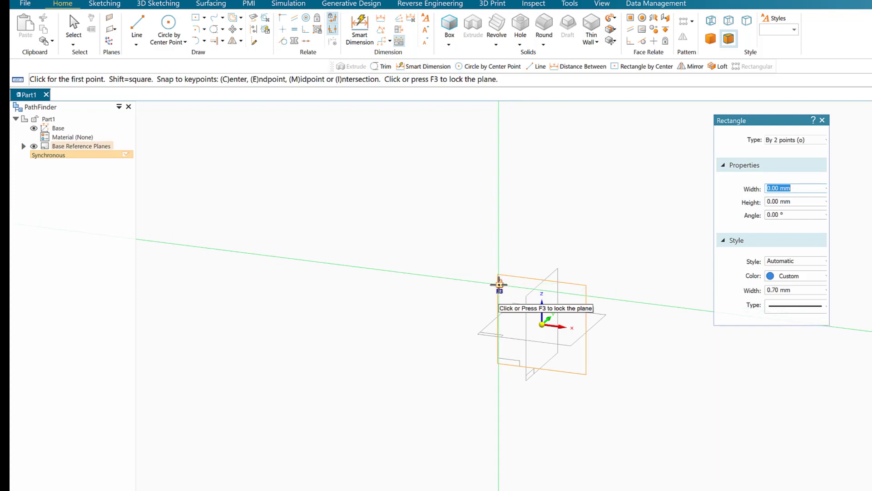
left_click(498, 285)
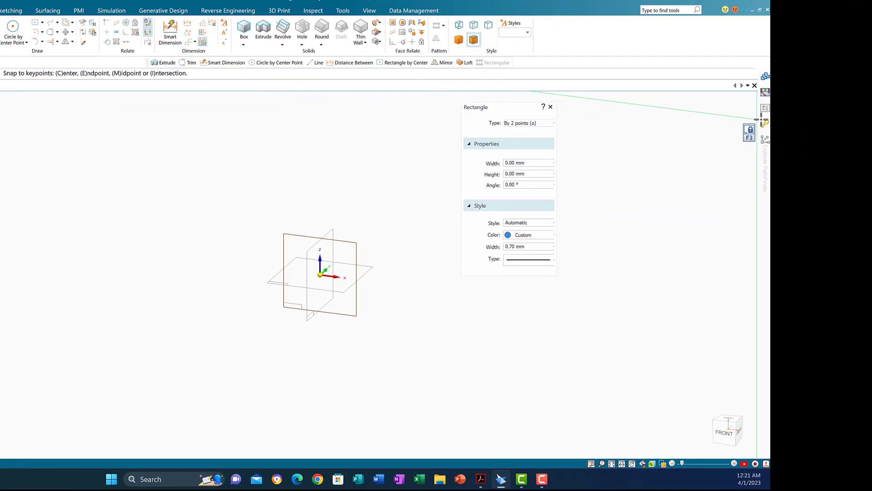
left_click(728, 432)
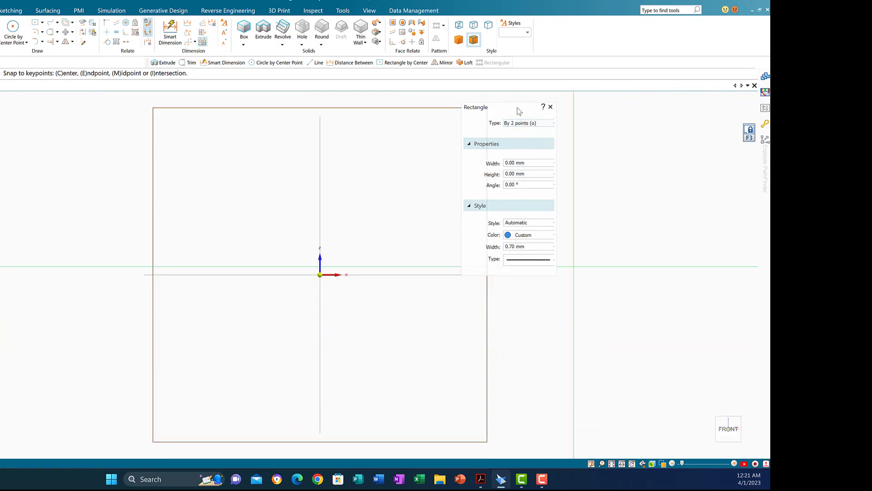
left_click_drag(520, 111, 555, 110)
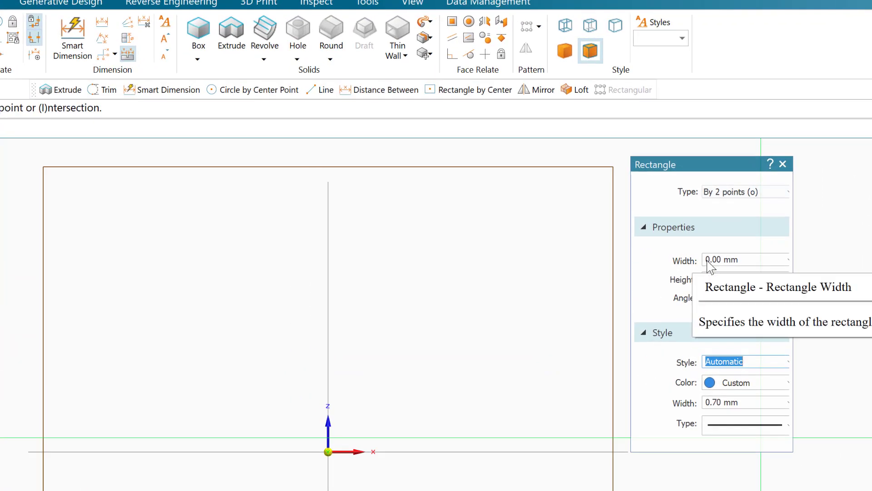
Draw a rectangle 65 mm wide and 15 mm high with its lower-left corner at the origin
left_click(710, 260)
type("65")
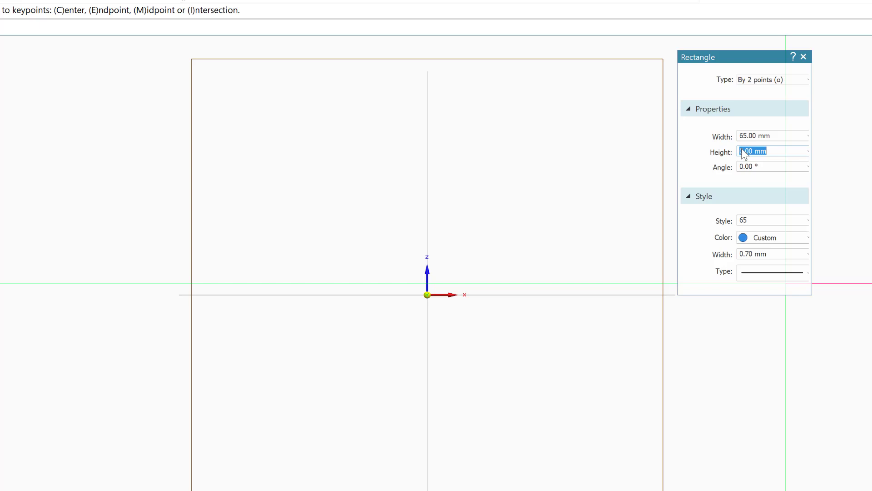
key("Return")
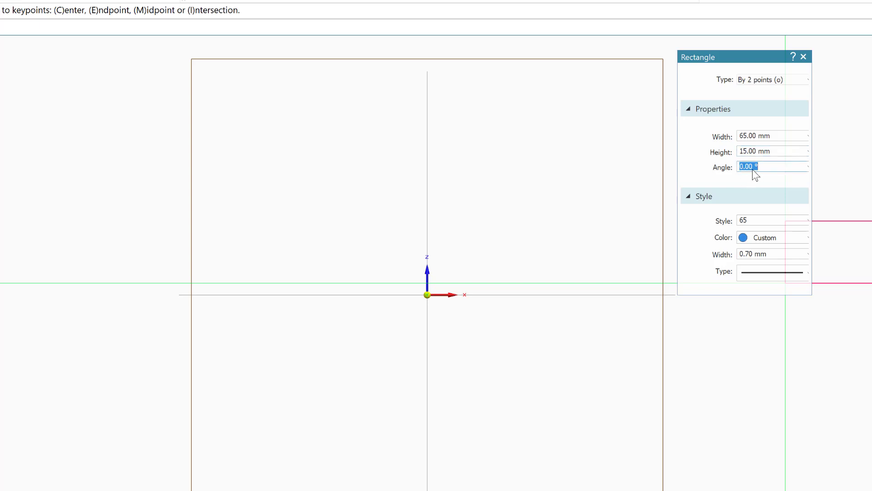
left_click(426, 296)
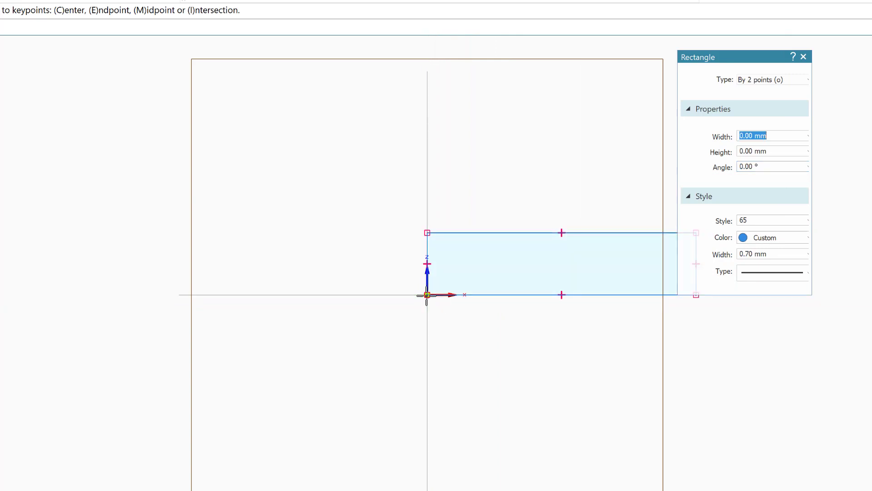
key("Tab")
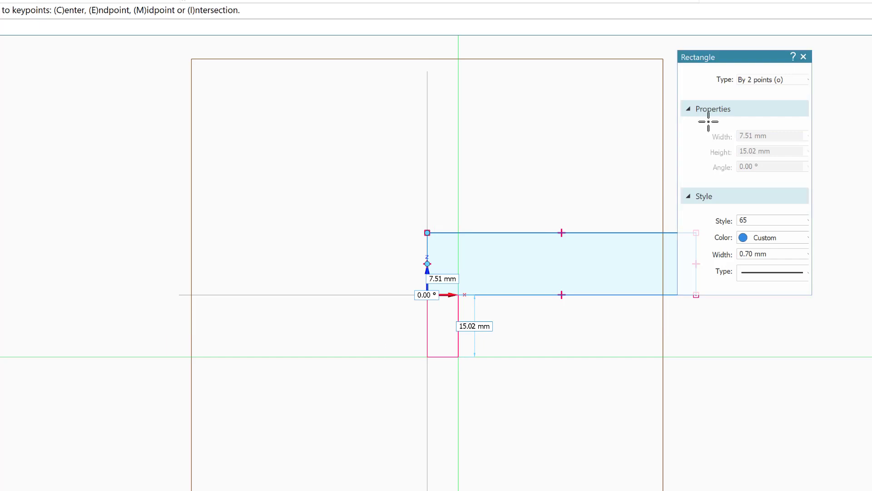
left_click_drag(747, 60, 786, 56)
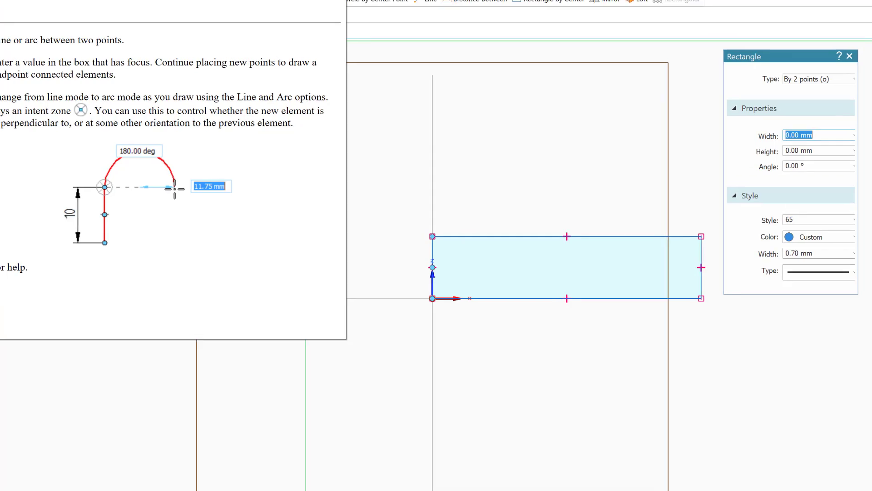
Draw a 13 mm line at 90° upward from the rectangle's upper-left corner
left_click(49, 7)
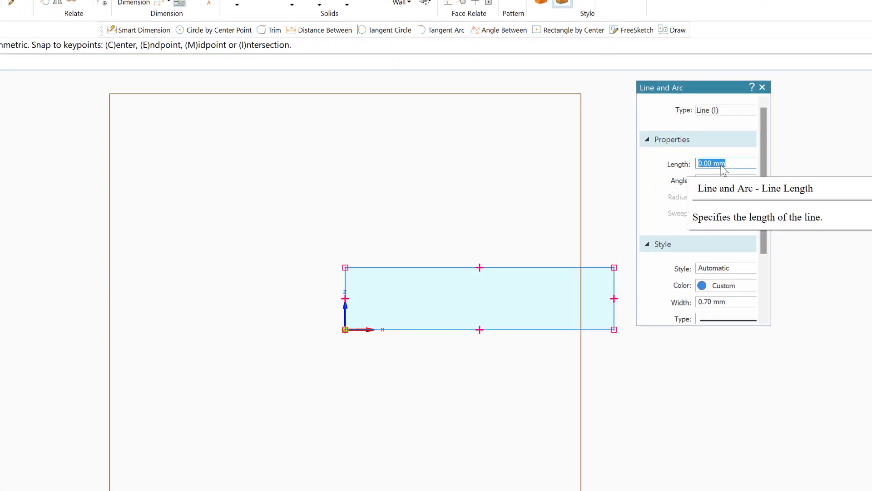
type("1")
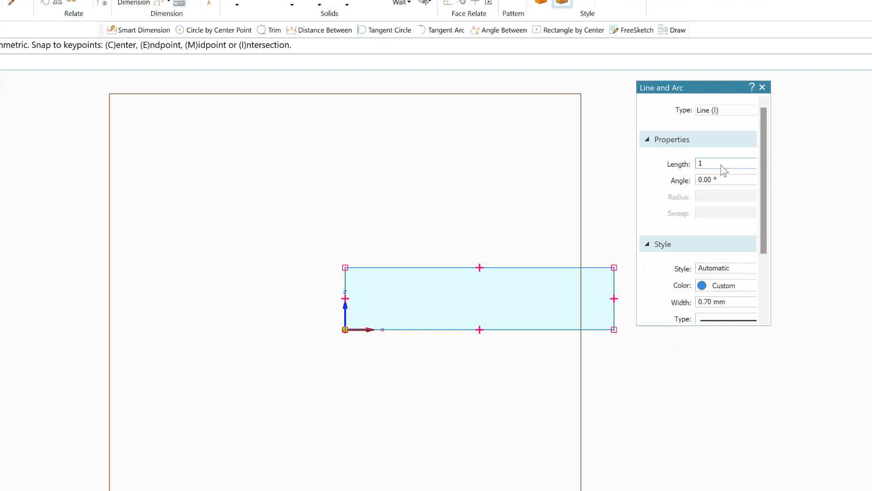
type("3")
key("Return")
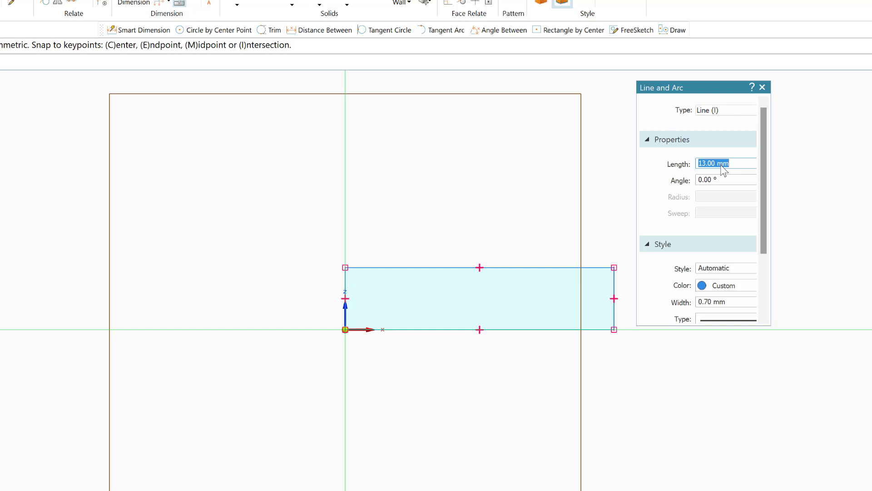
left_click(701, 179)
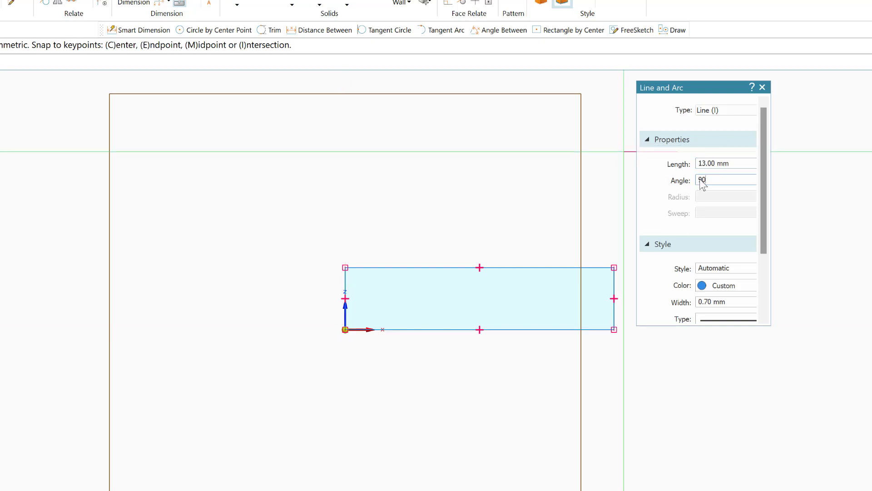
key("Return")
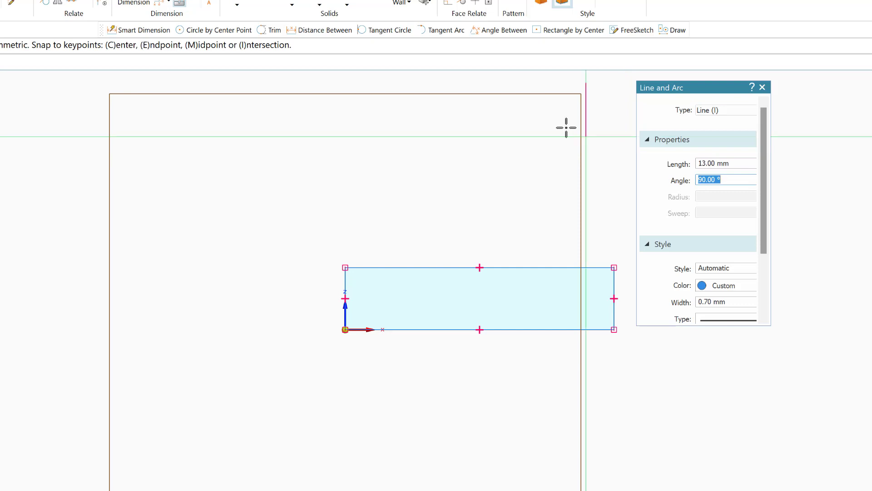
left_click(345, 267)
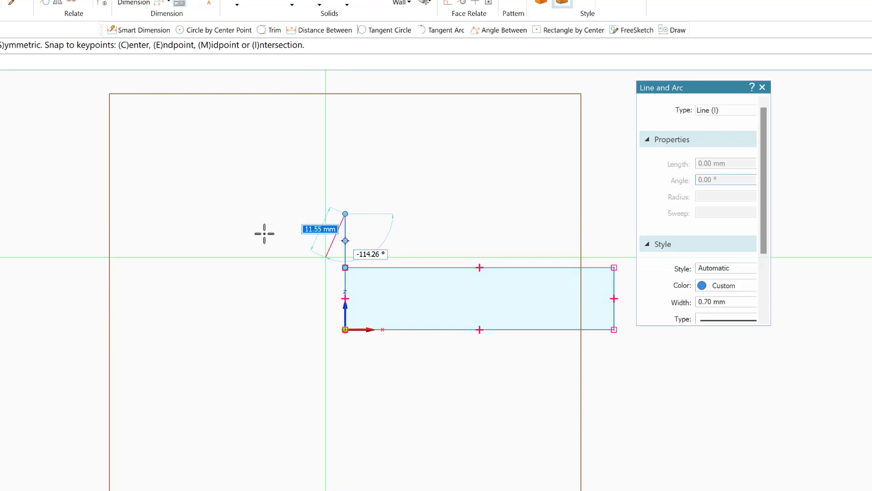
right_click(295, 177)
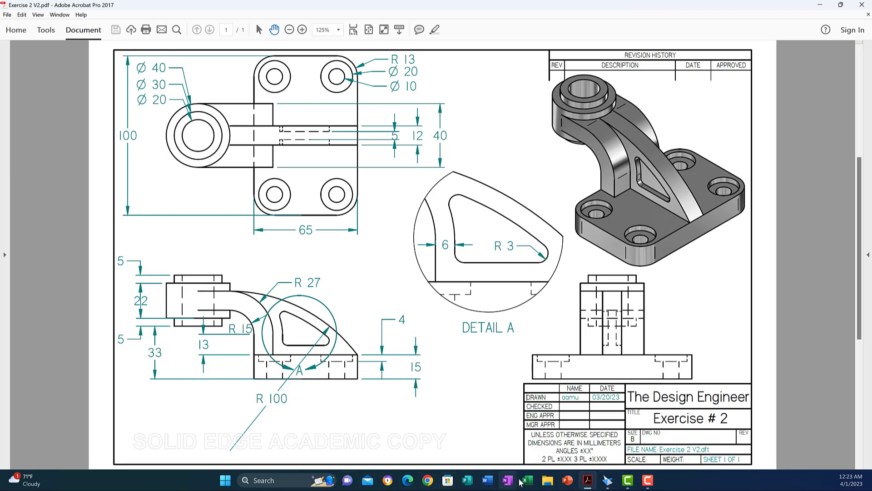
Return to Solid Edge and draw a tangent arc of 15 mm radius and 90° sweep, curving left from the vertical line's upper end
left_click(607, 480)
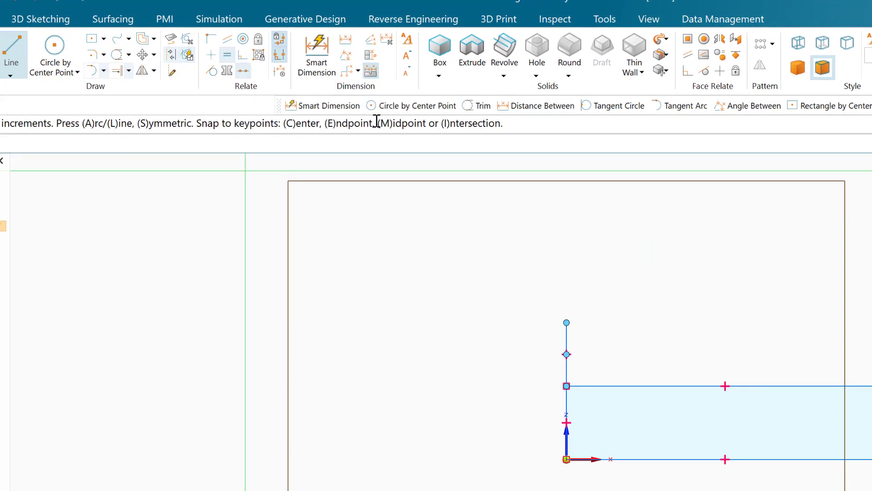
left_click(94, 72)
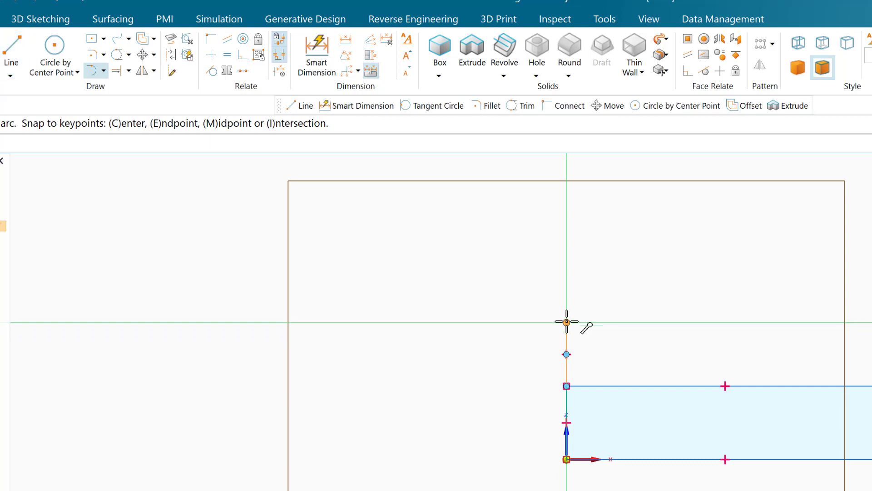
left_click(567, 322)
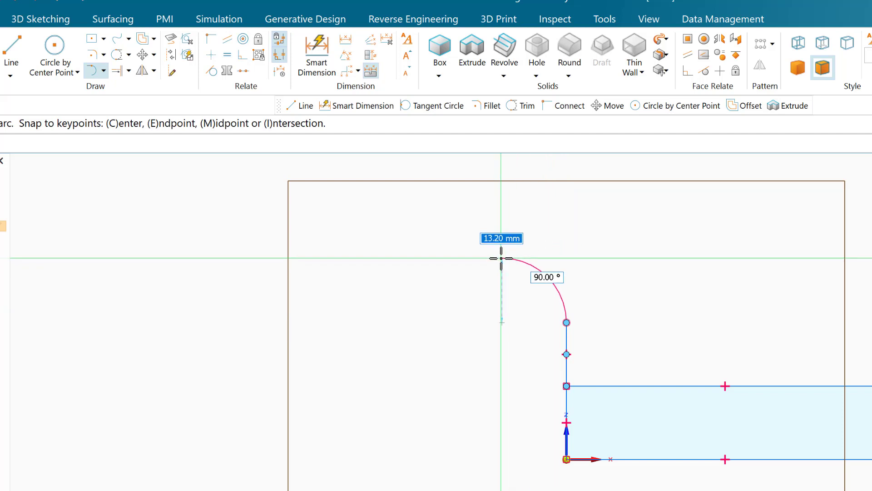
type("15")
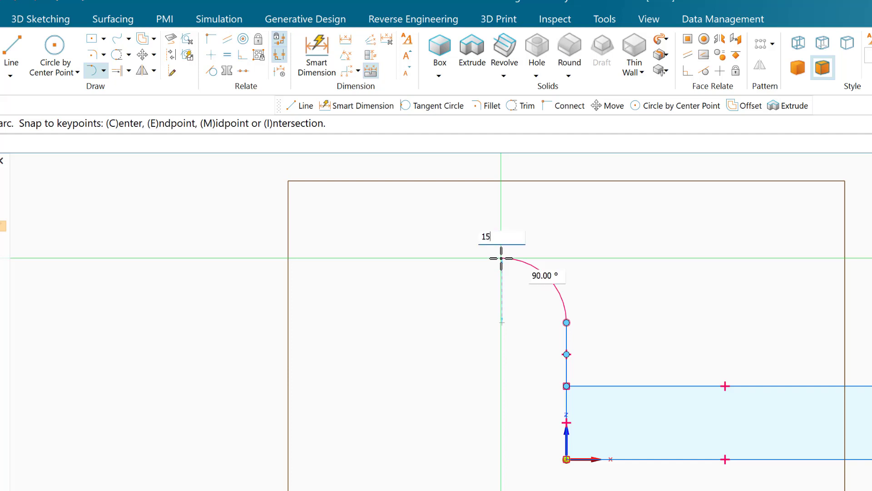
key("Tab")
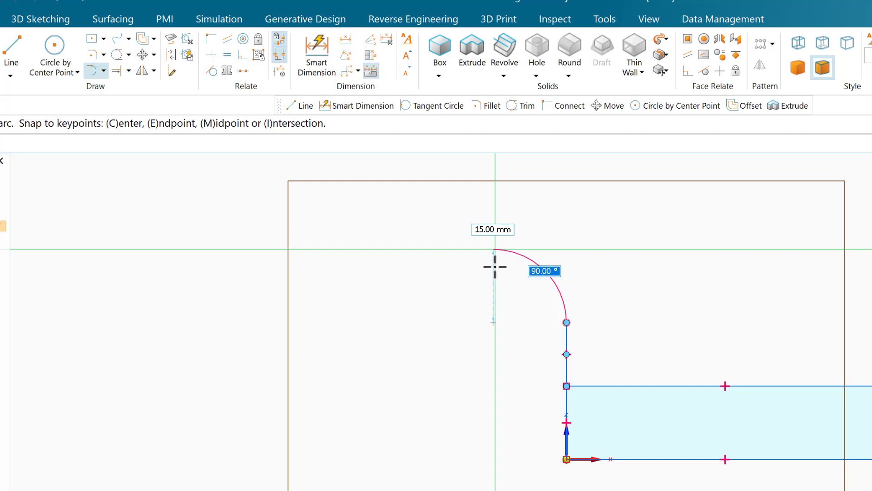
key("Return")
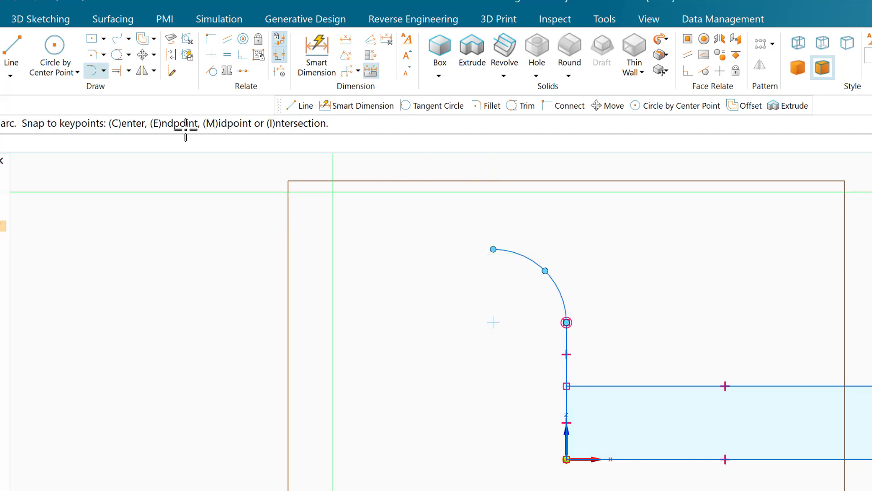
Draw a 20 mm line at 180° from the free end of the arc
left_click(13, 50)
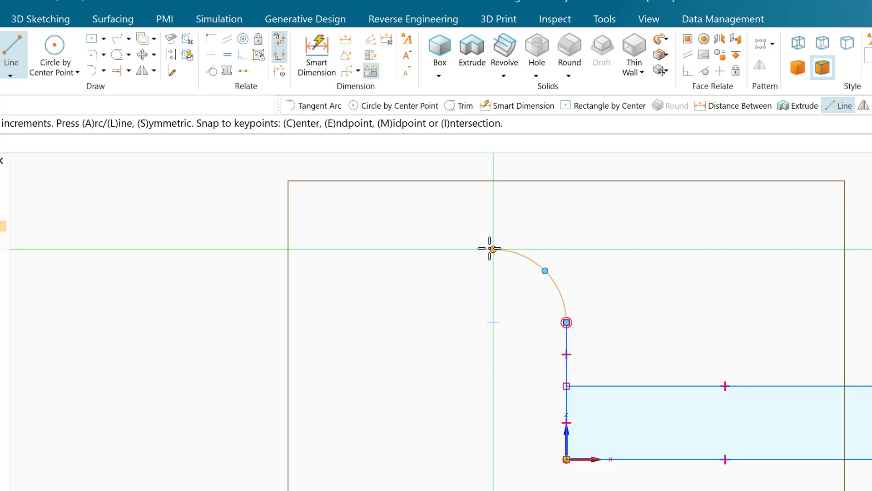
left_click(492, 249)
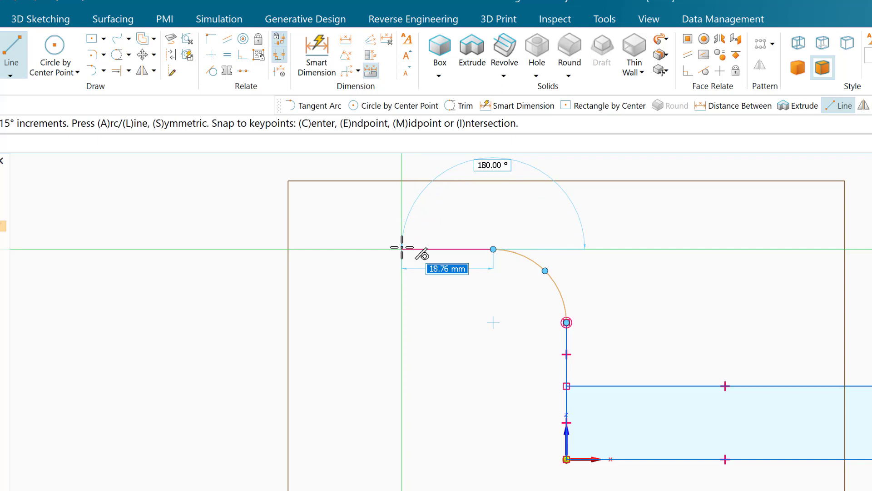
type("20")
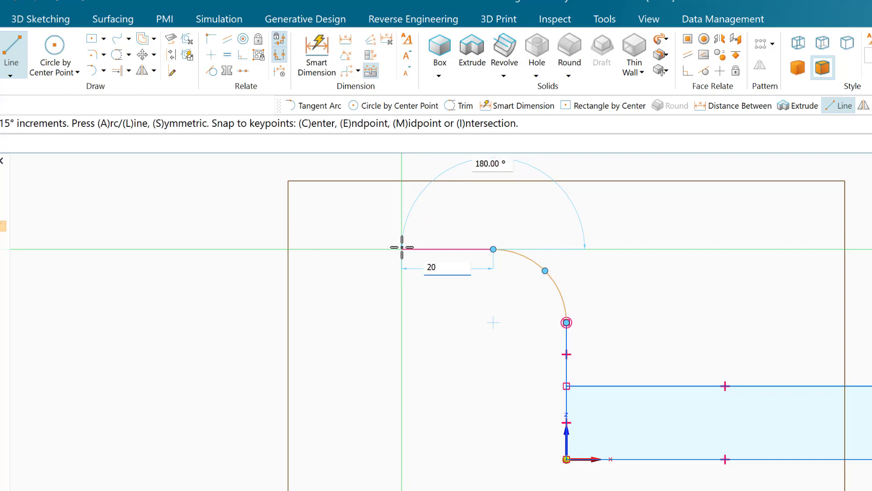
key("Tab")
key("Return")
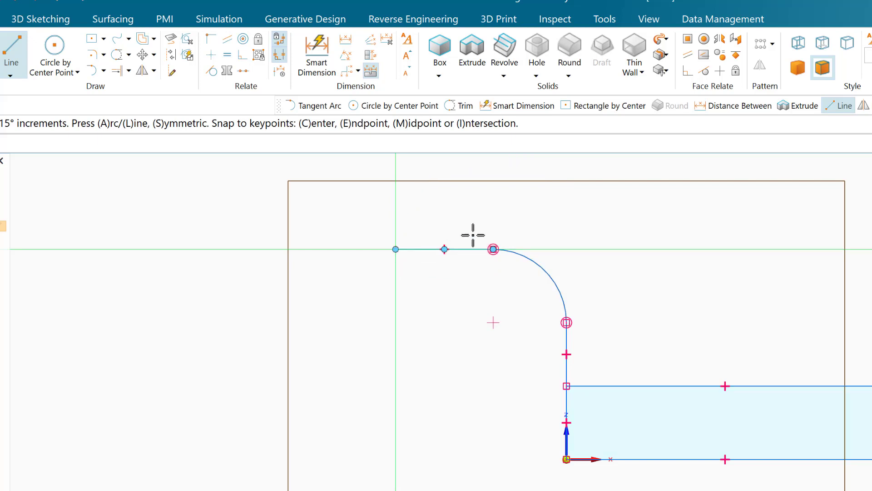
Continue the profile with a 12 mm line at 90° from the horizontal line's left end and a 20 mm horizontal line back right
left_click(396, 249)
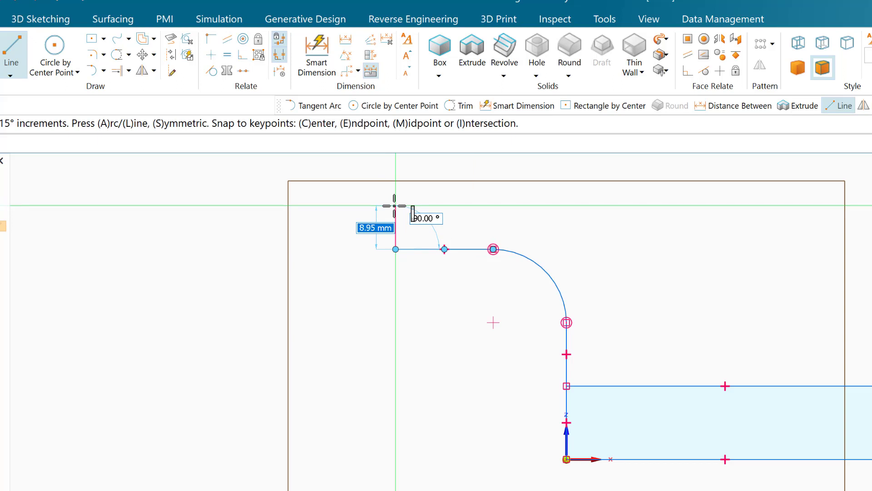
type("12")
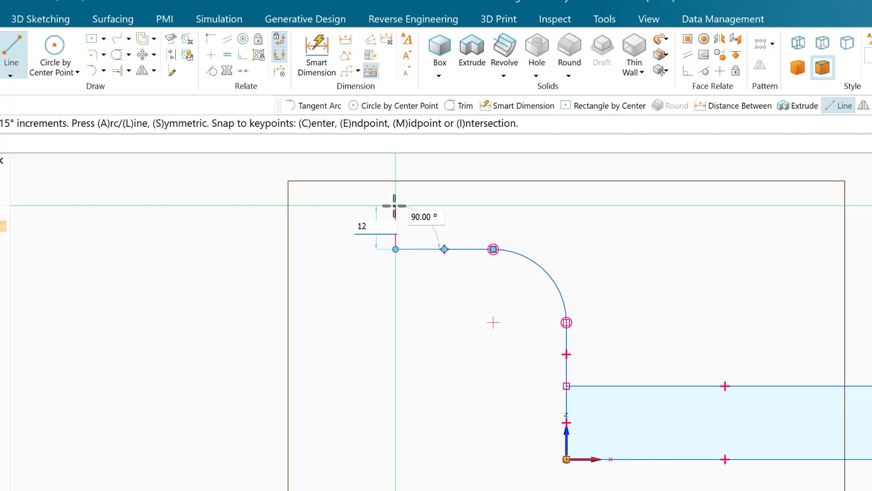
key("Tab")
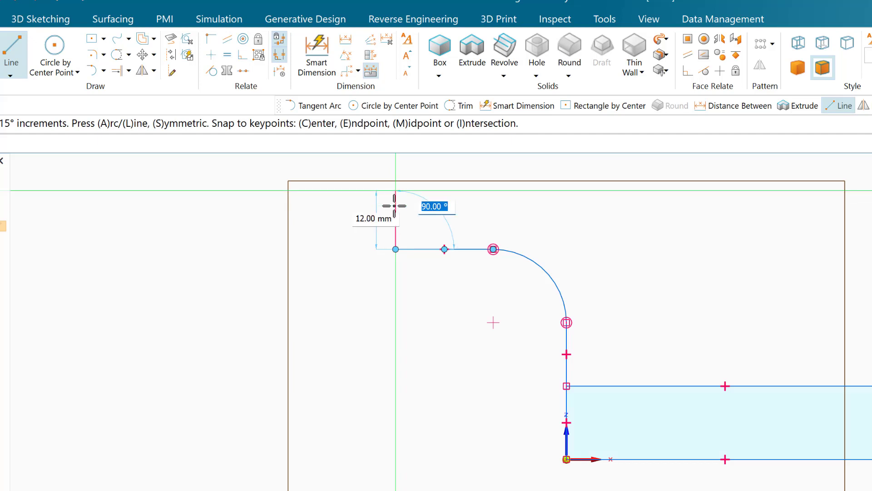
key("Return")
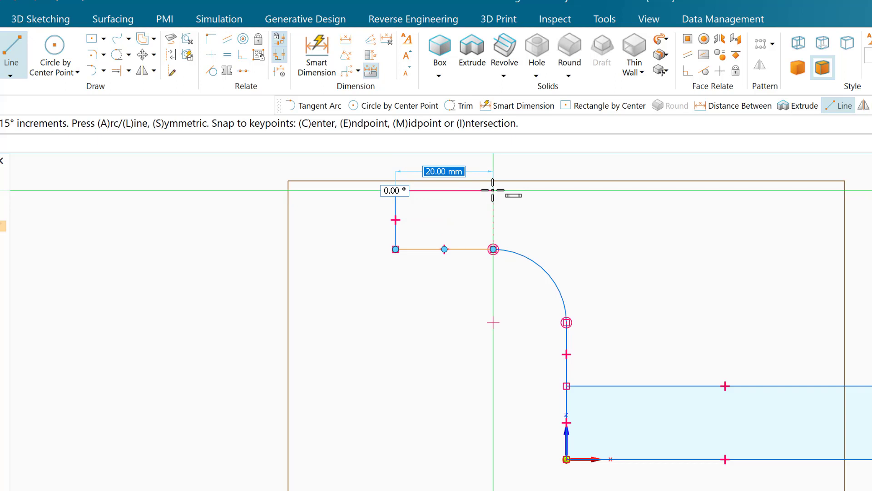
left_click(493, 191)
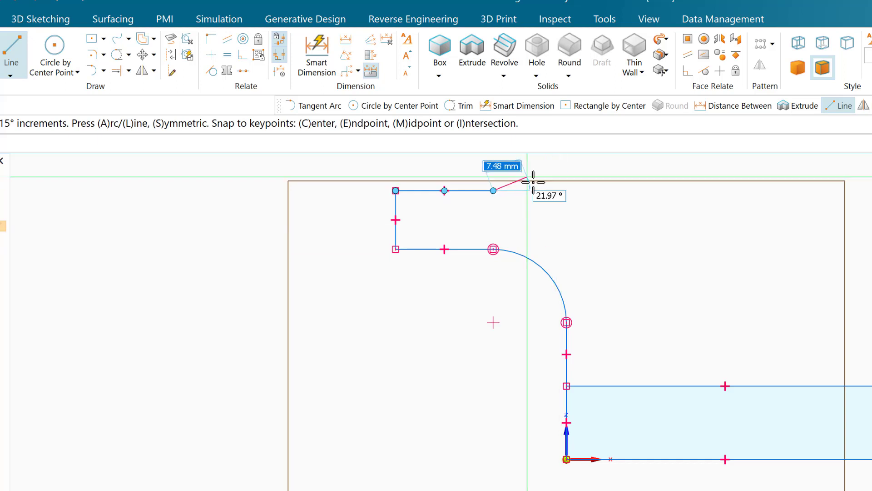
Draw a tangent arc of 27 mm radius and 90° sweep from the upper horizontal line's open end, curving down on the right
left_click(91, 71)
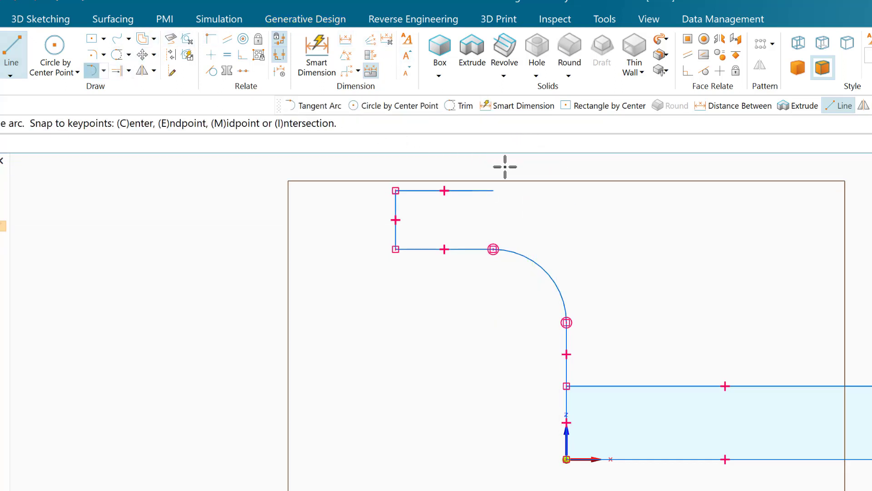
left_click(493, 190)
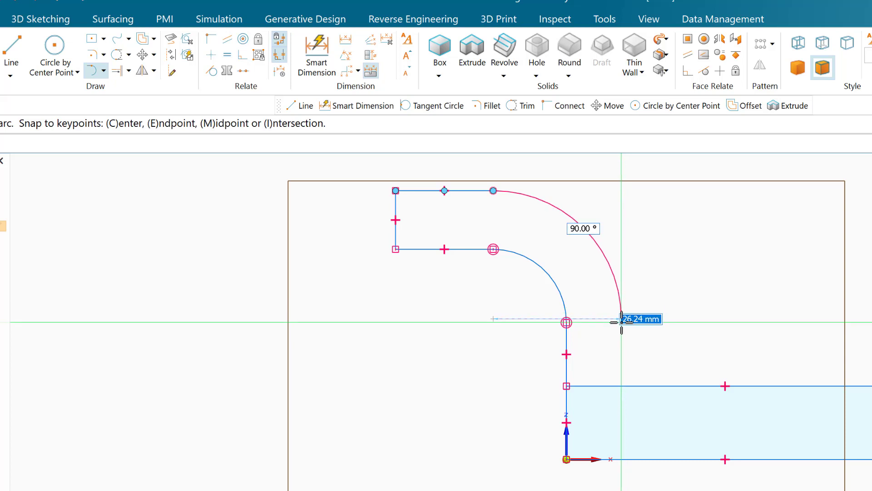
key("BackSpace")
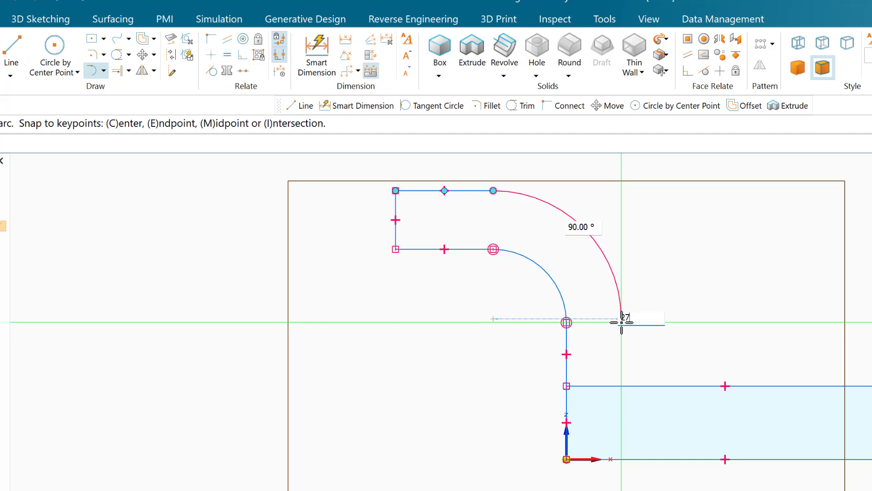
key("Tab")
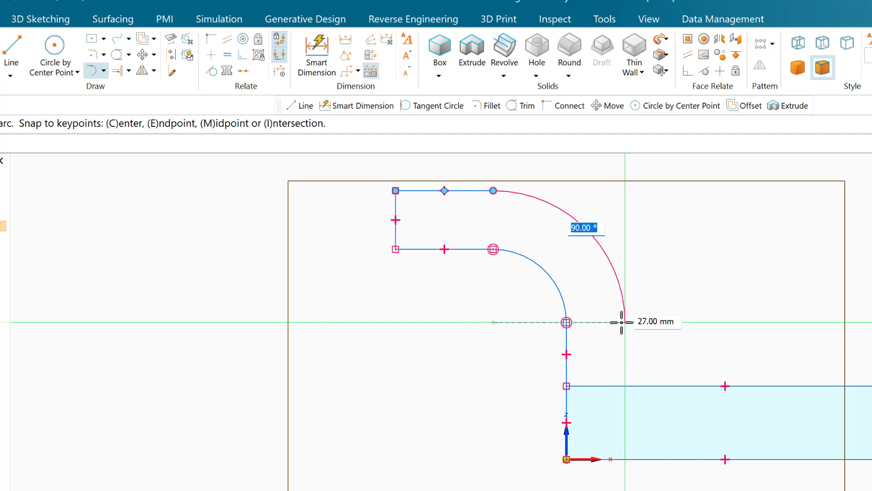
key("Tab")
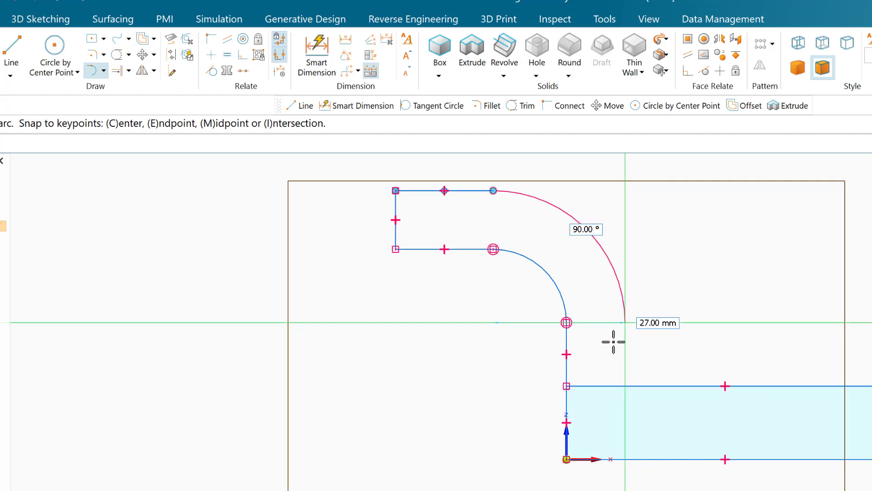
key("Return")
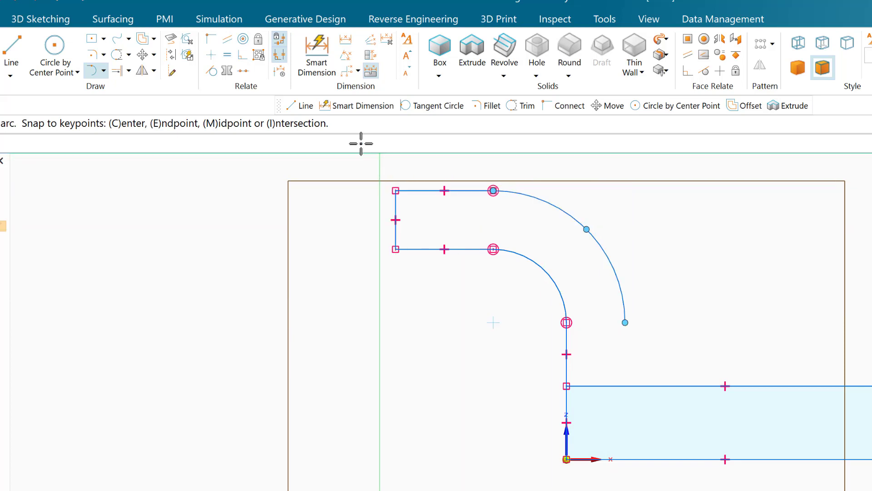
Close the arm profile with a 13 mm line at -90° from the outer arc's lower end to the rectangle's upper edge
left_click(14, 40)
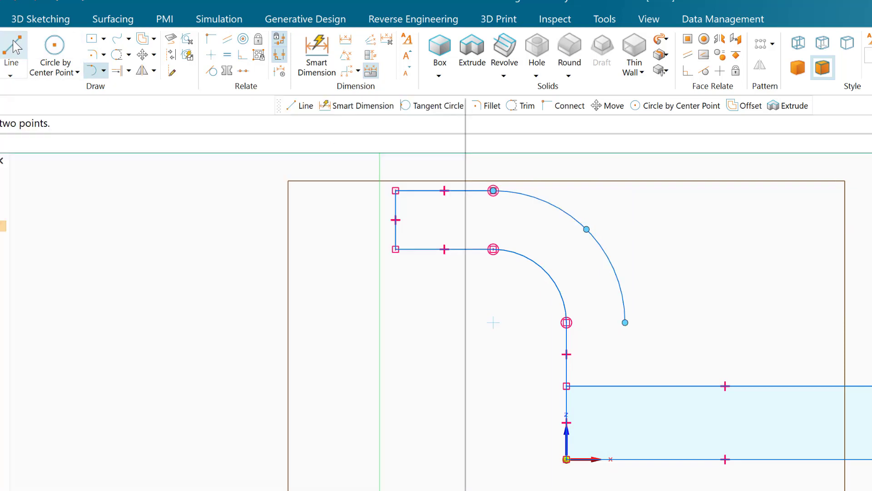
left_click(625, 323)
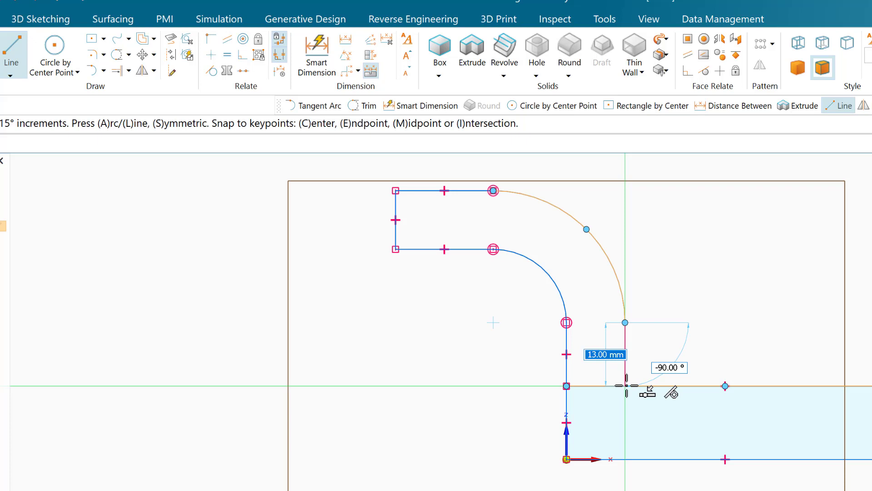
left_click(626, 386)
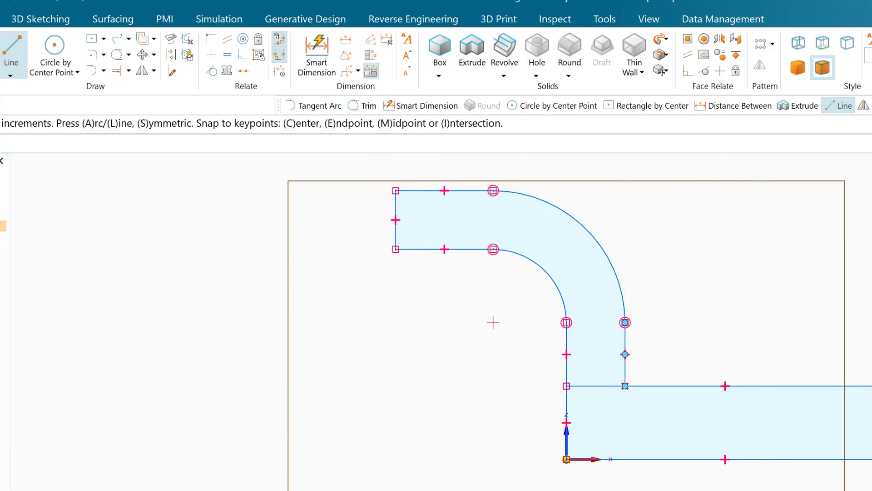
Extrude the base rectangle region symmetrically to a total of 100 mm
key("ctrl+i")
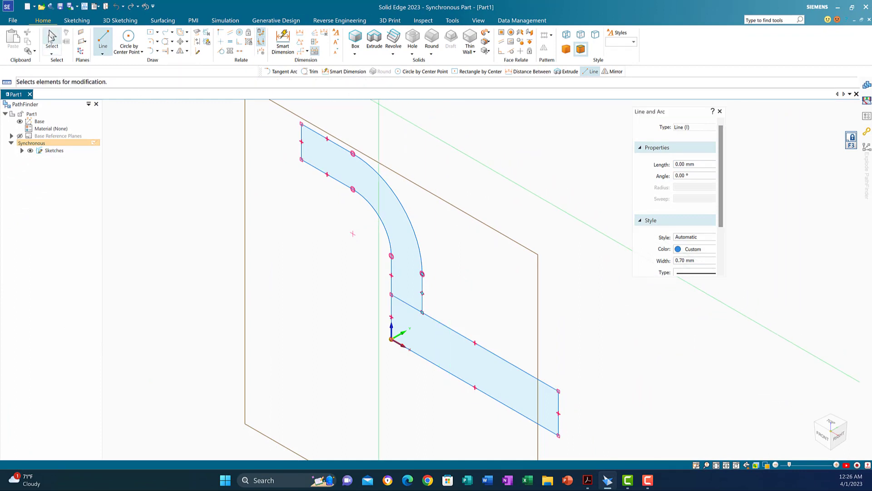
left_click(53, 37)
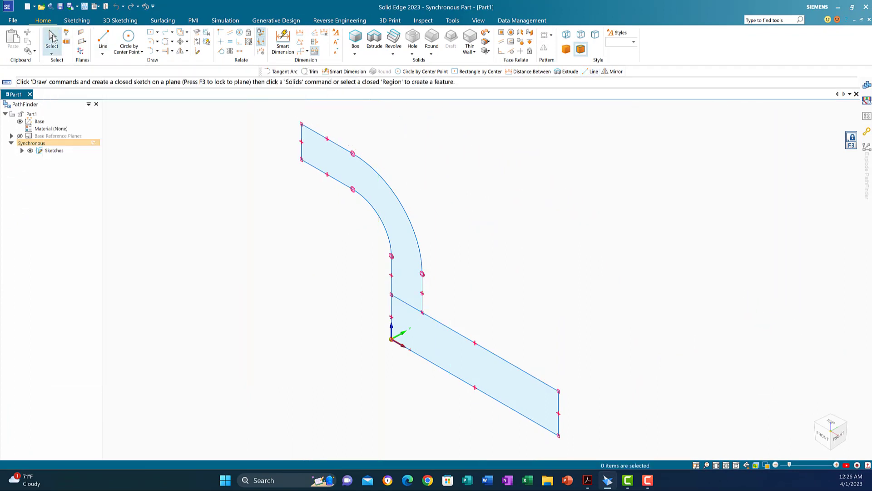
left_click(434, 346)
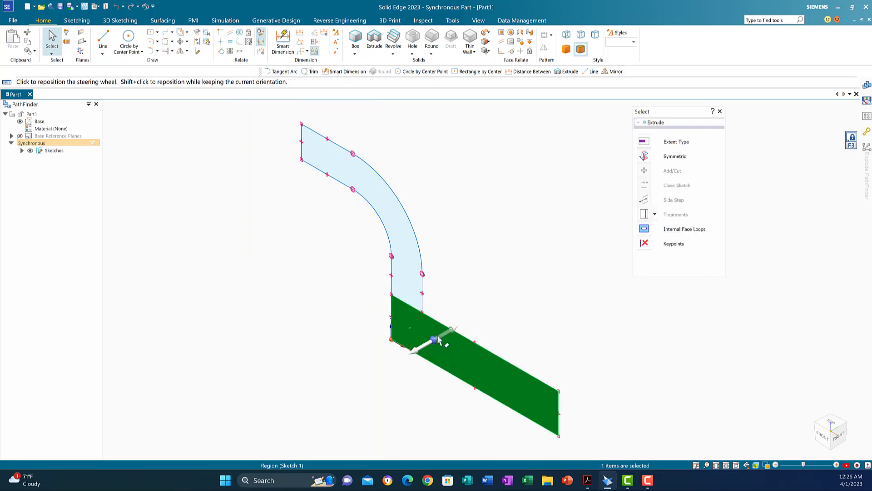
left_click(644, 155)
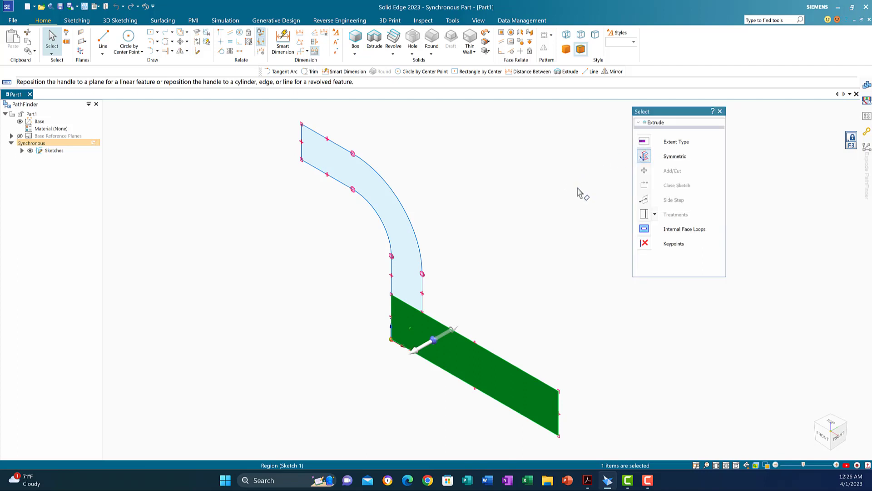
left_click(422, 347)
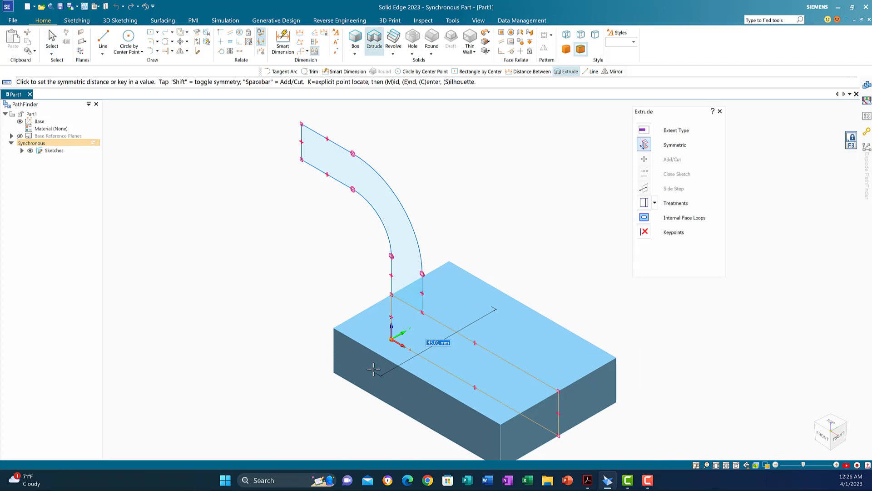
type("100")
key("Return")
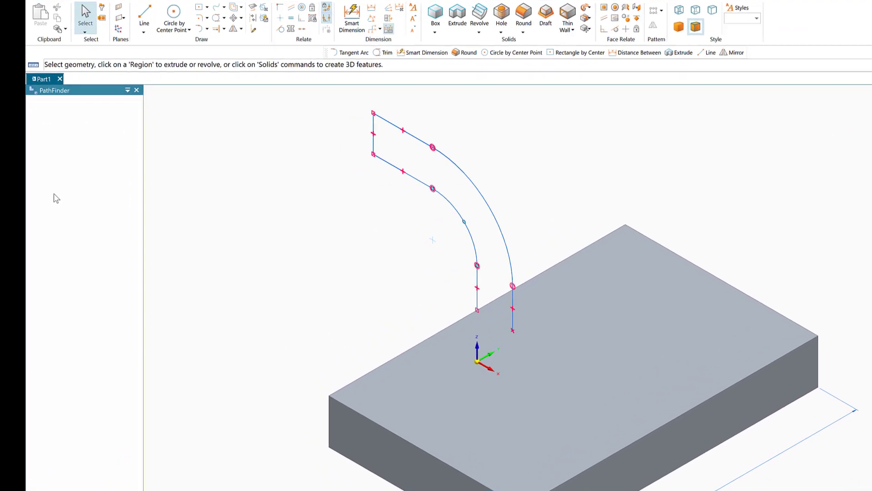
Restore the base rectangle's sketch, Sketch 2, from the used sketches so the arm profile closes again
left_click(55, 198)
left_click(92, 200)
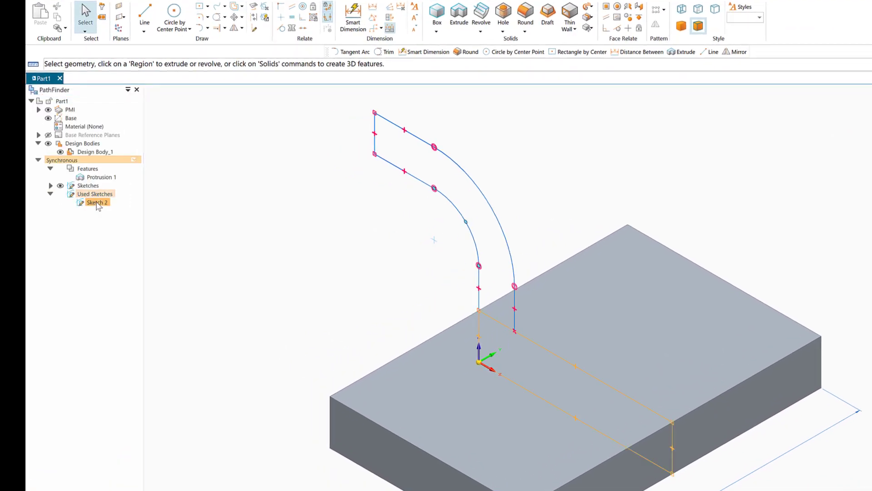
left_click(97, 203)
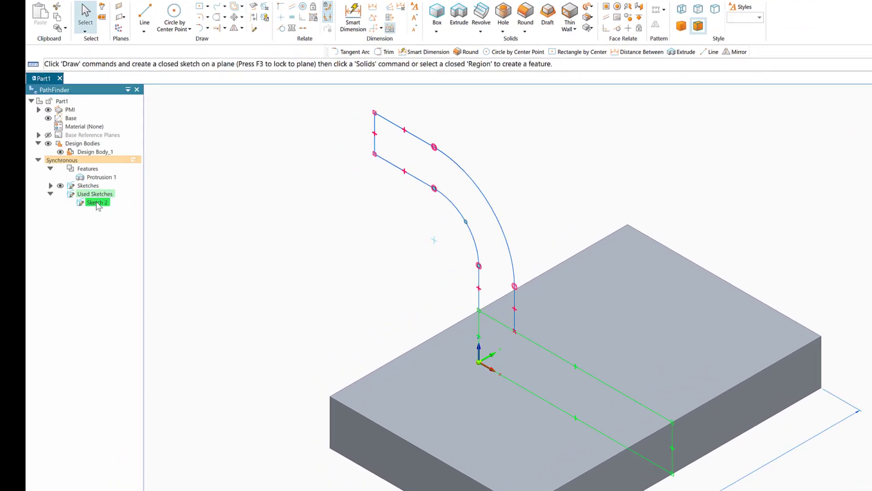
right_click(98, 203)
left_click(122, 209)
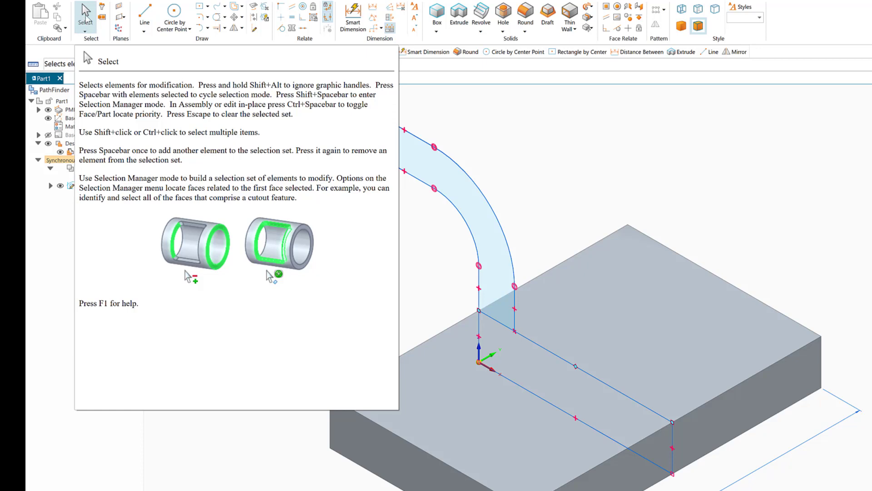
Extrude the curved arm region symmetrically to a total of 40 mm
left_click(427, 171)
left_click(423, 171)
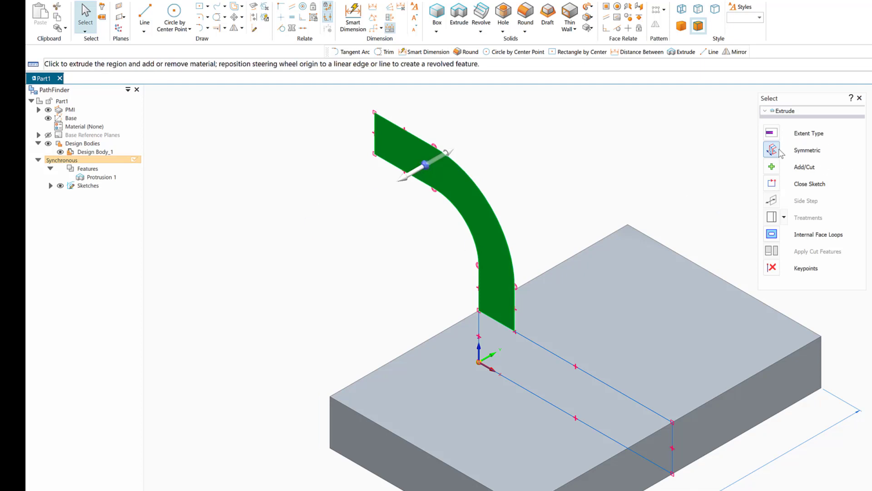
left_click(407, 181)
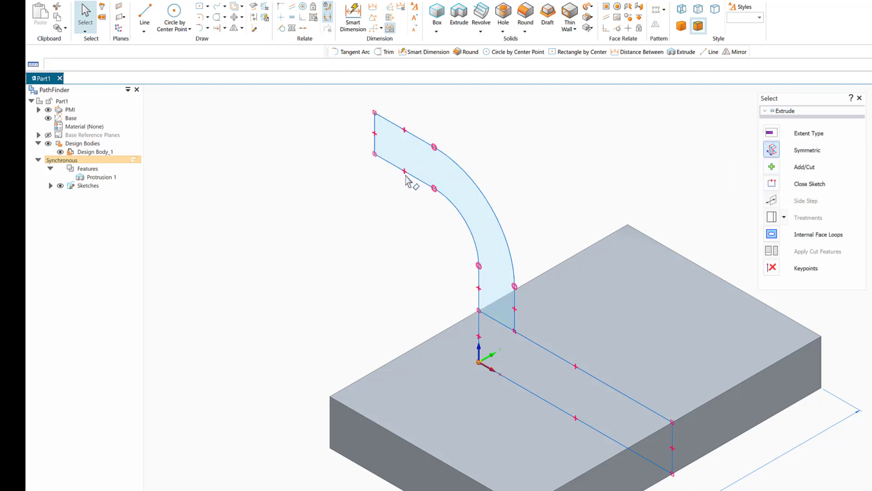
right_click(370, 195)
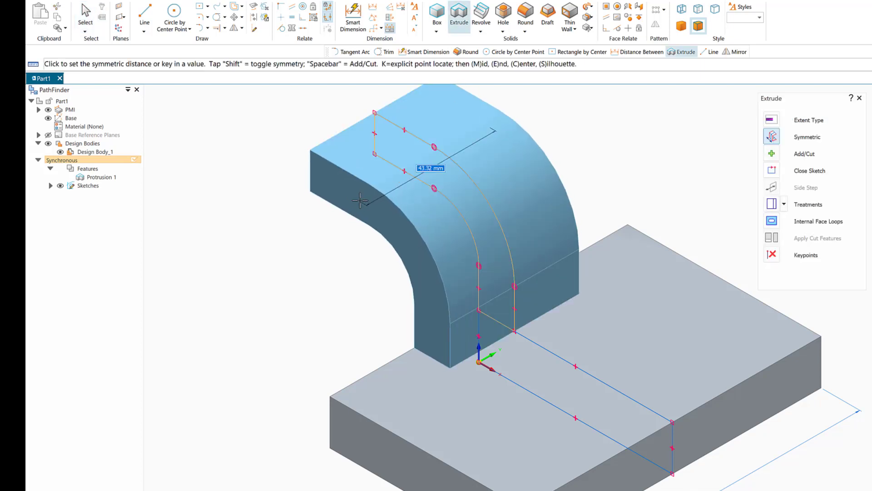
type("40")
key("Return")
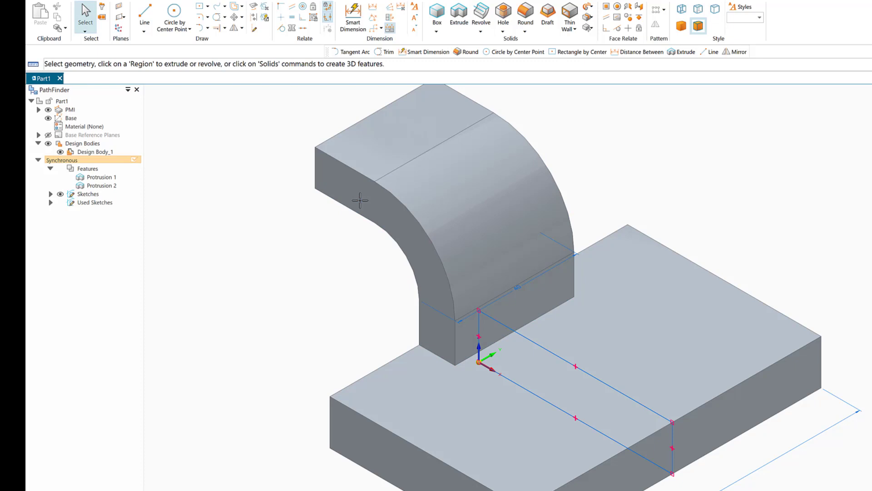
Restore the arm profile's sketch, Sketch 3, from the used sketches
left_click(50, 203)
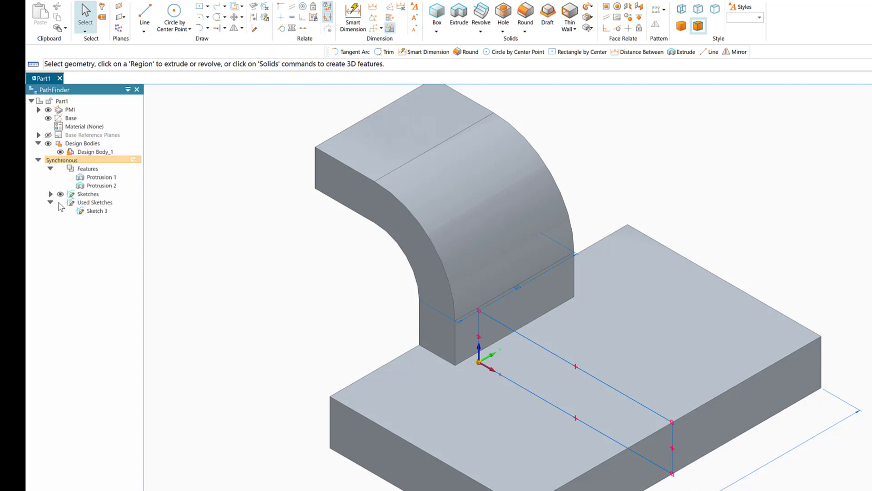
left_click(97, 212)
right_click(97, 212)
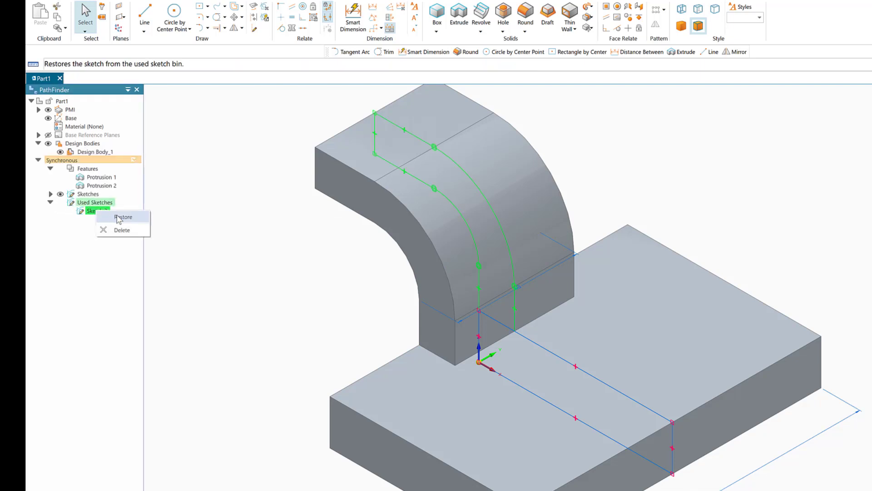
left_click(118, 218)
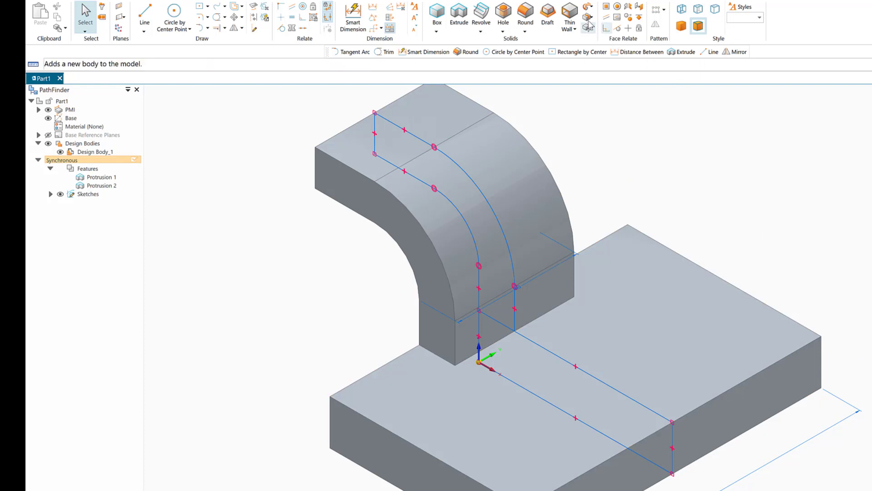
Round the four vertical corner edges of the base plate with a 13 mm radius
left_click(526, 13)
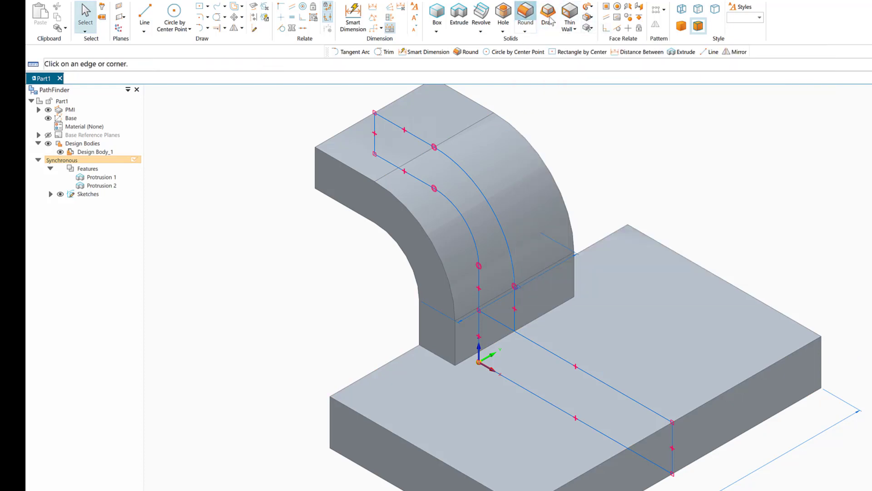
left_click(822, 364)
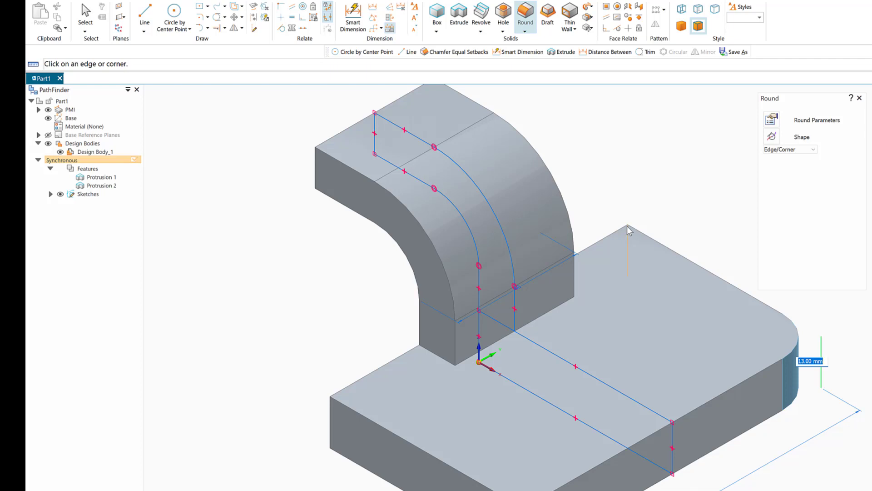
left_click(627, 252)
left_click(331, 417)
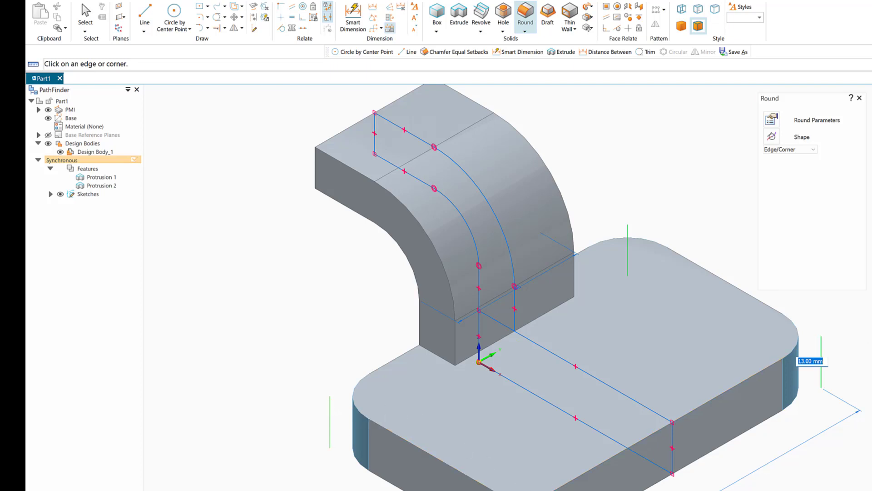
key("Return")
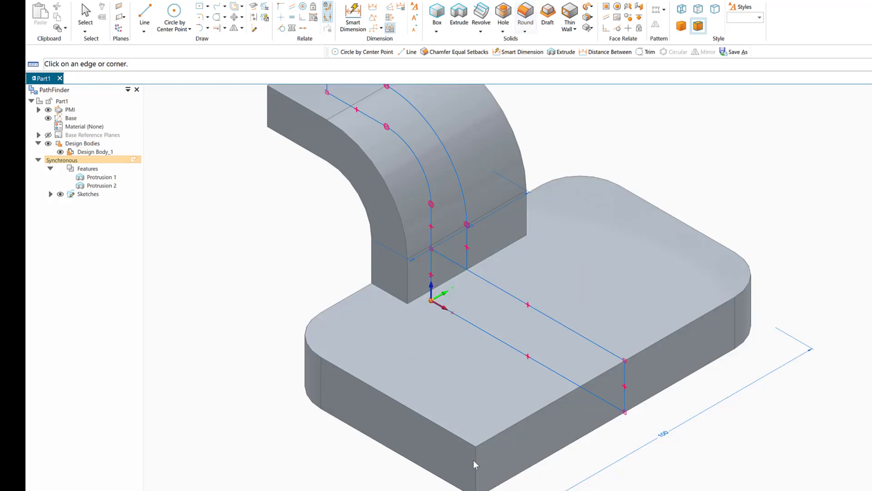
left_click(476, 462)
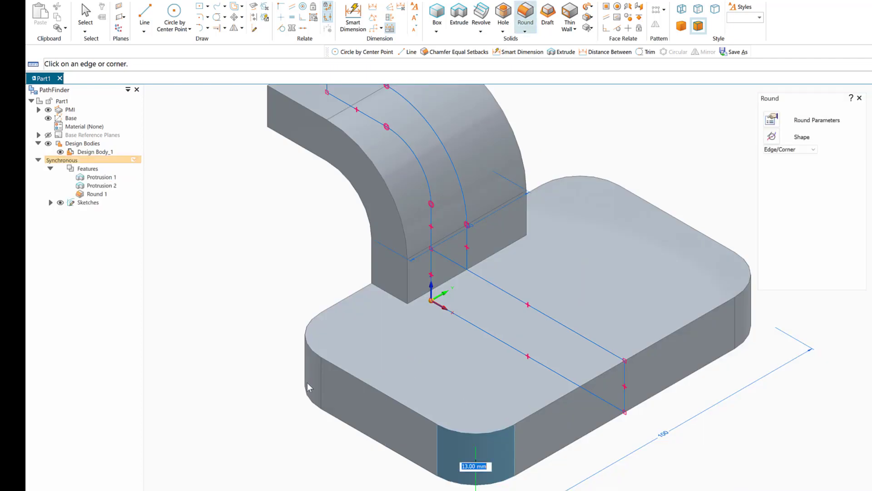
key("Return")
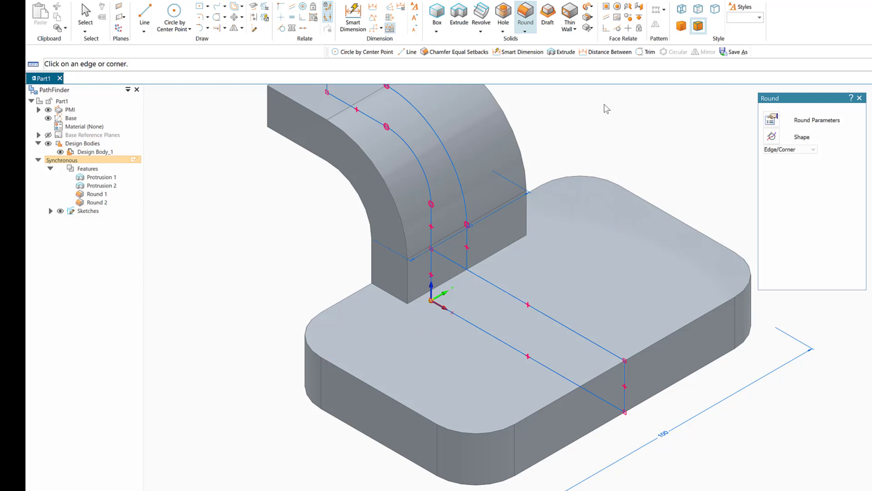
Sketch a 20 mm diameter circle on the base plate's top face, centred on the upper-right corner round in top view
key("ctrl+t")
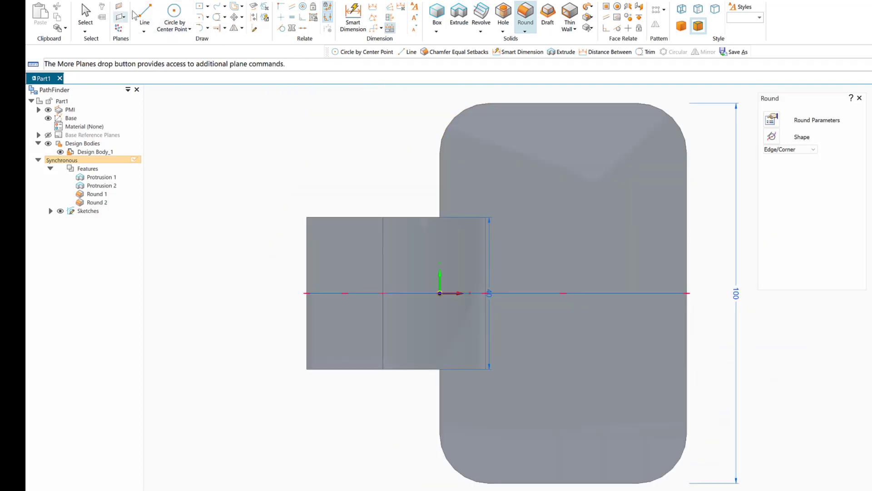
left_click(175, 13)
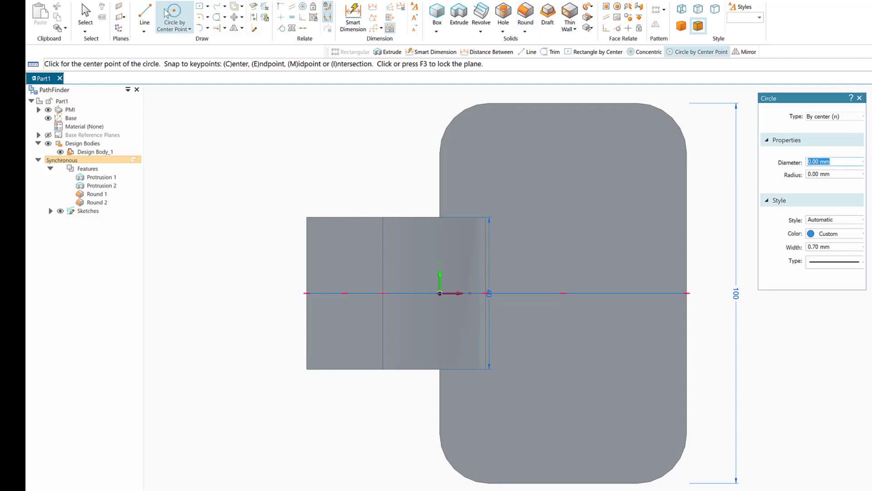
type("20")
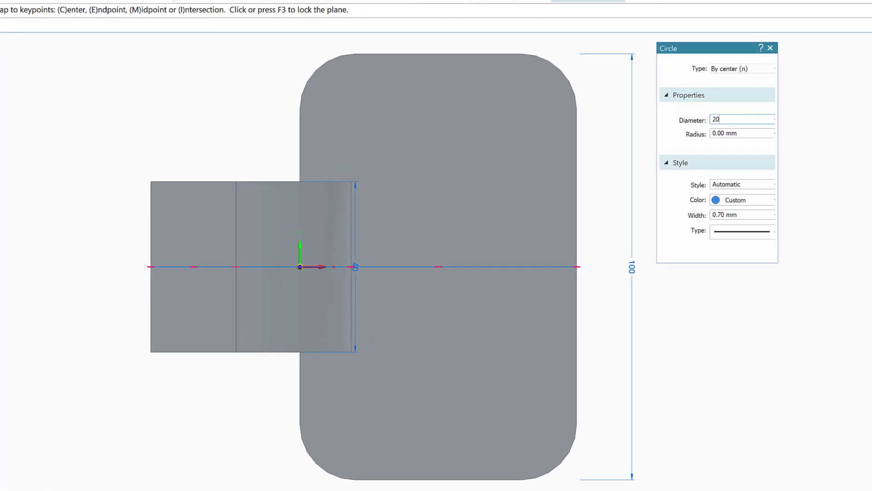
key("Return")
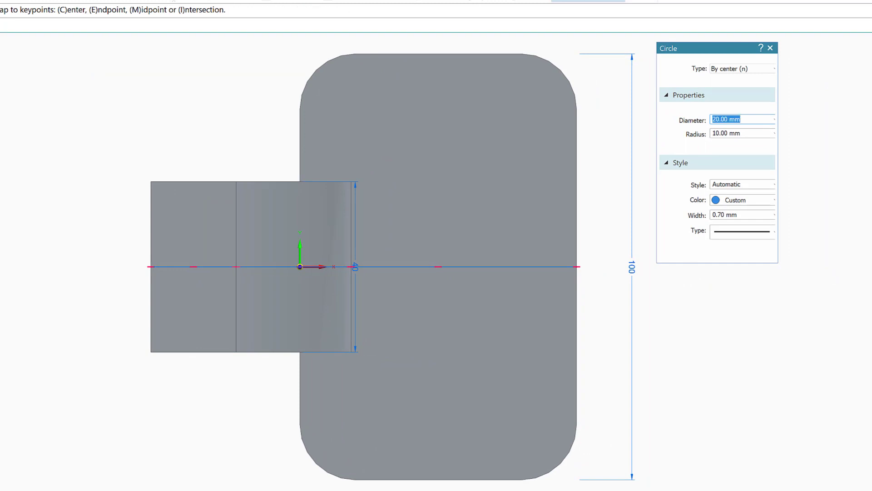
left_click(559, 70)
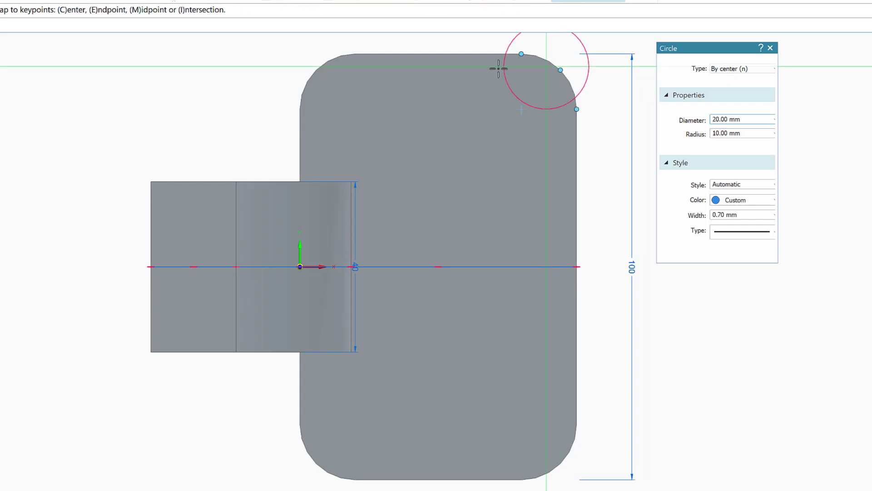
left_click(522, 109)
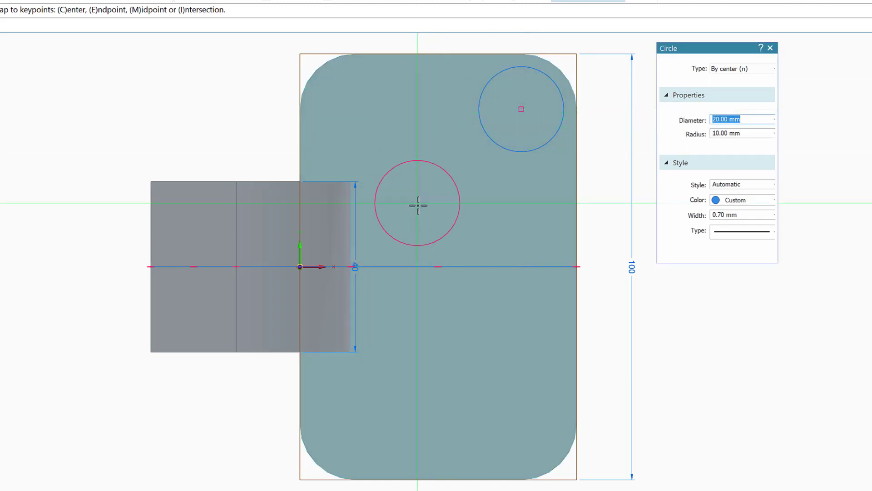
Add a 10 mm diameter circle concentric with the 20 mm circle
type("10")
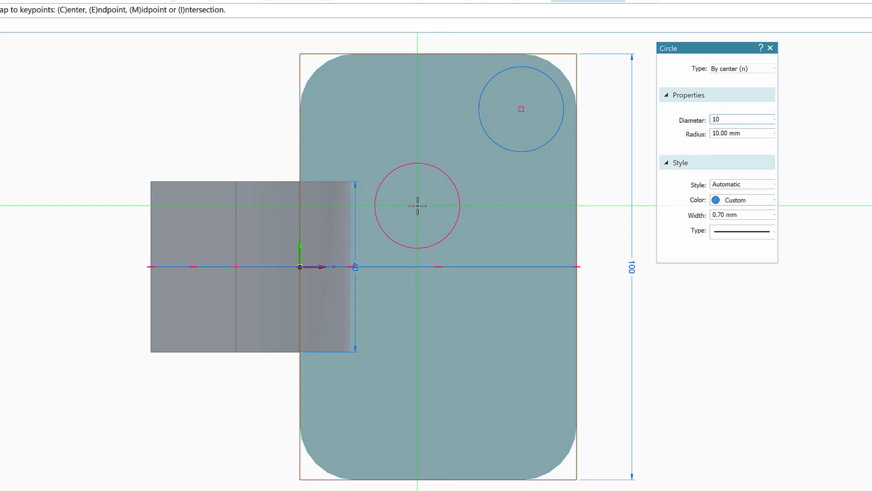
key("Return")
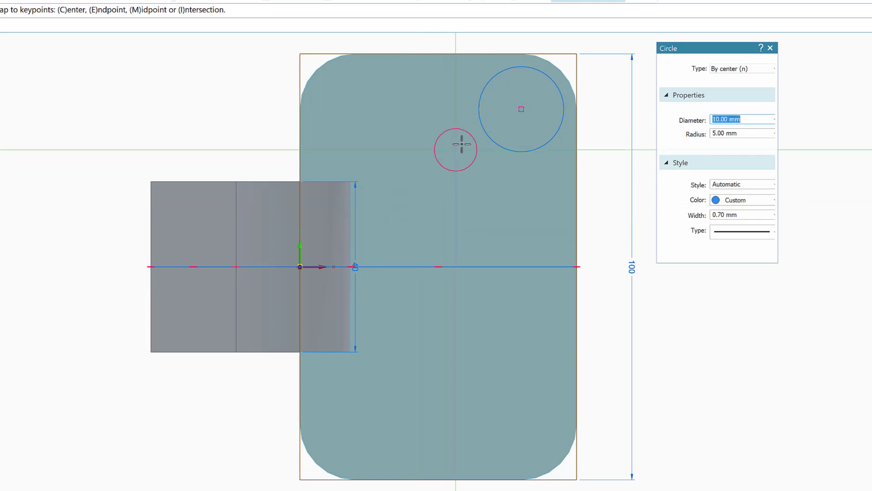
left_click(522, 109)
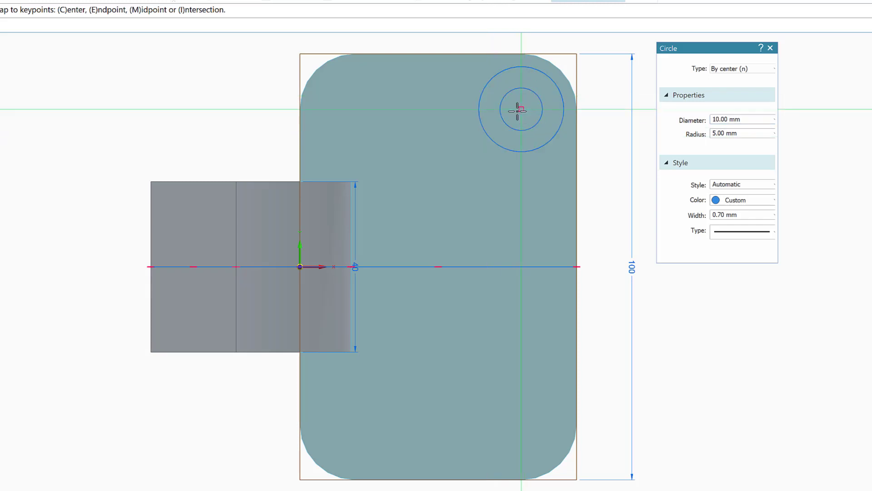
Cut the 10 mm circle down through the base plate with Extrude, using chain selection and a non-symmetric extent
middle_click_drag(724, 418, 701, 374)
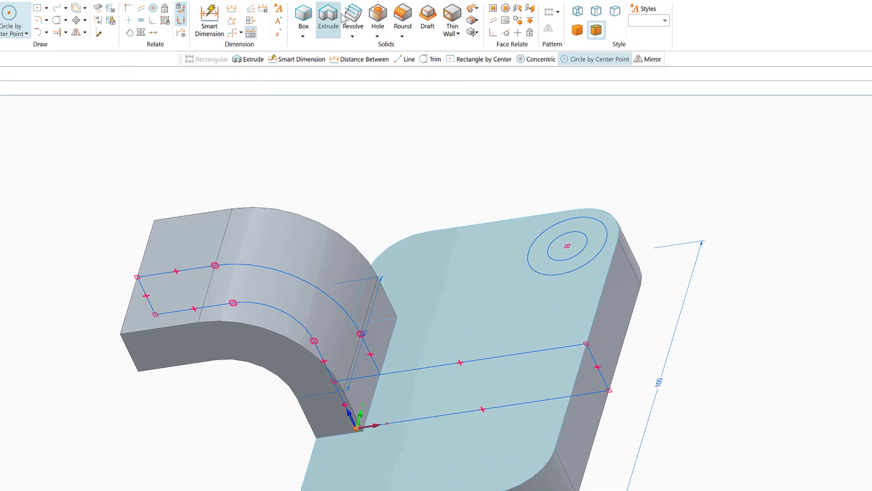
left_click(340, 17)
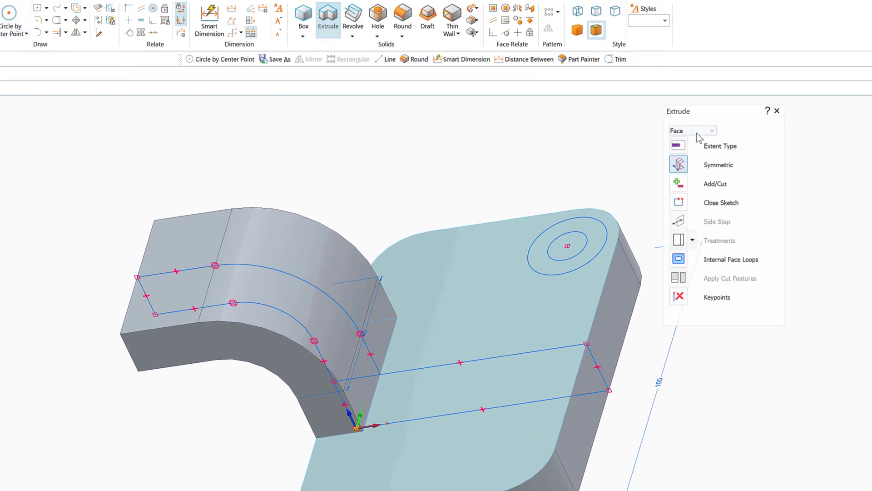
left_click(699, 131)
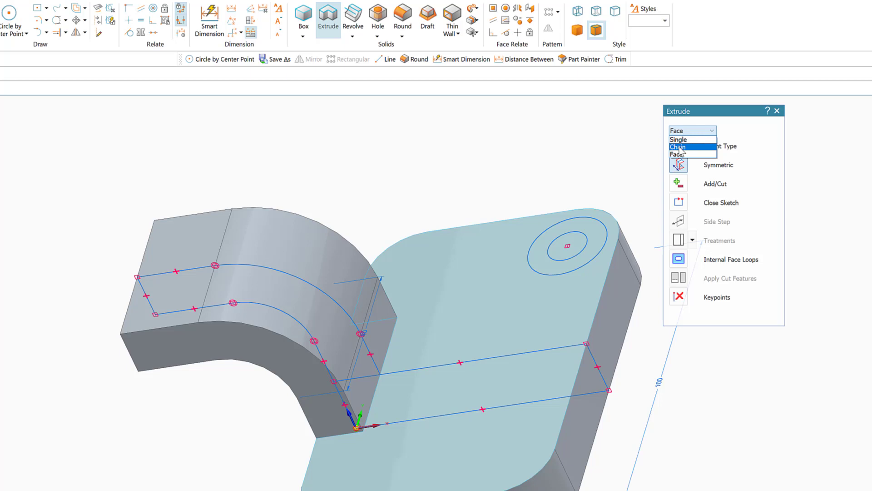
left_click(680, 148)
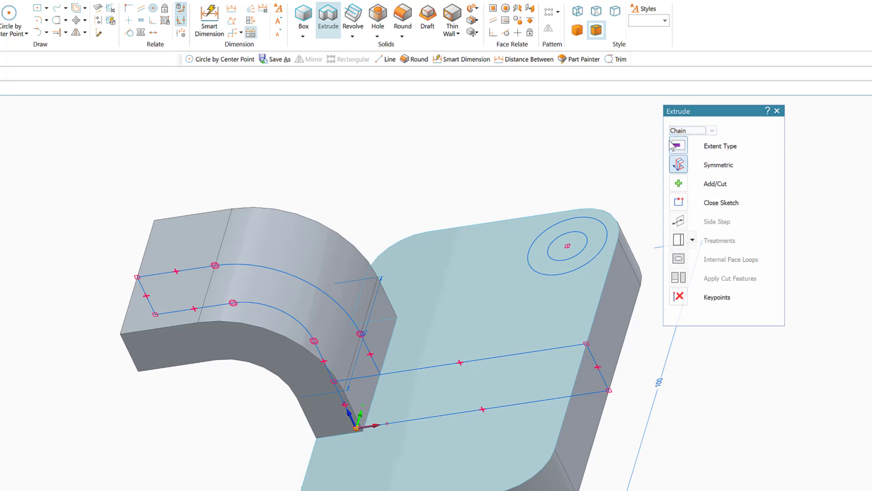
left_click(679, 185)
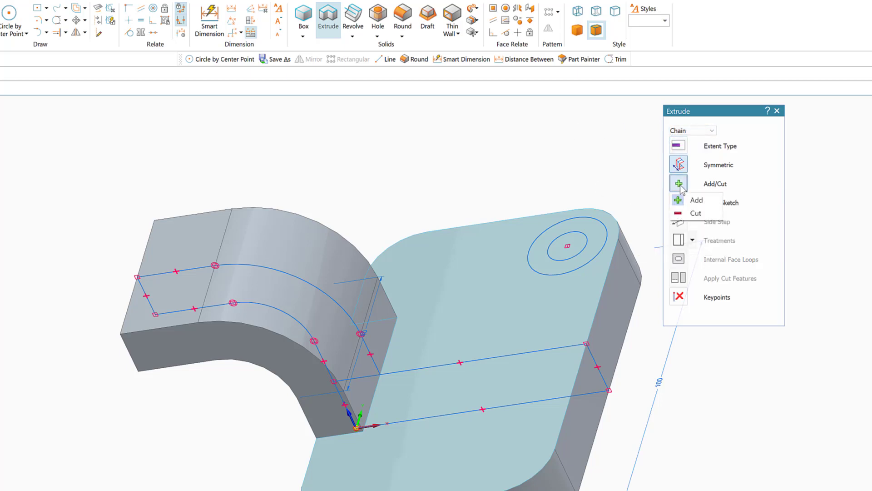
left_click(690, 213)
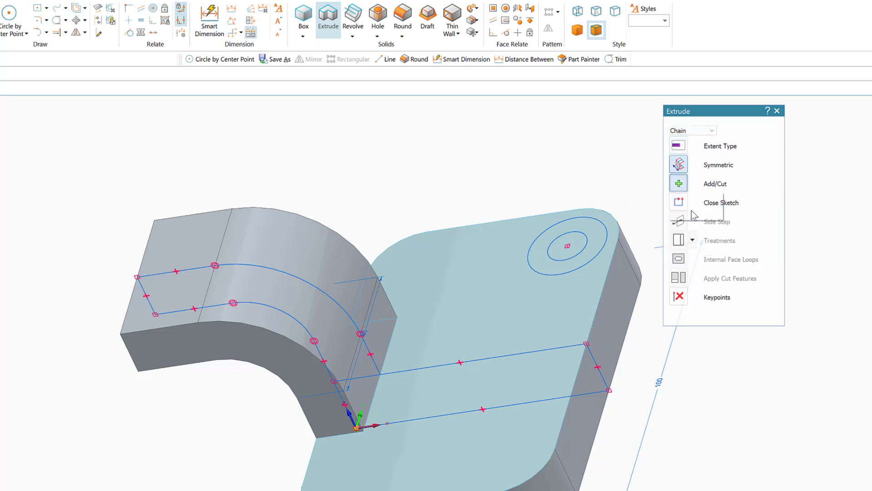
left_click(563, 245)
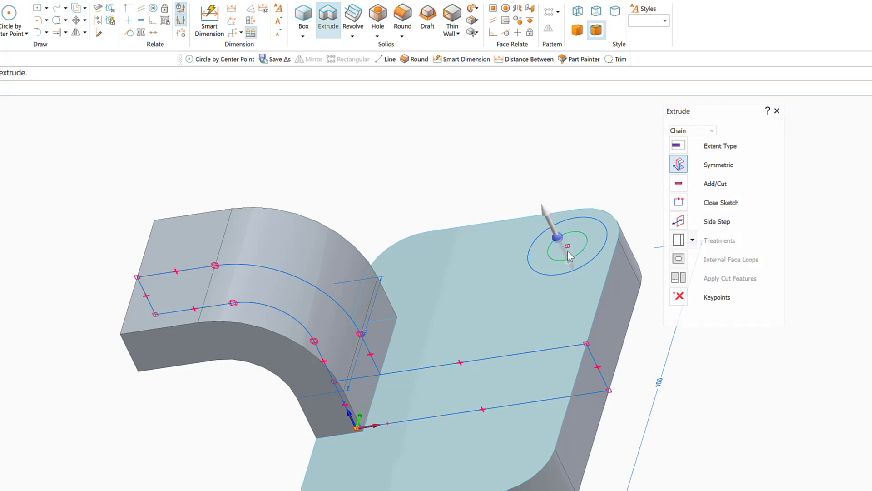
left_click(682, 167)
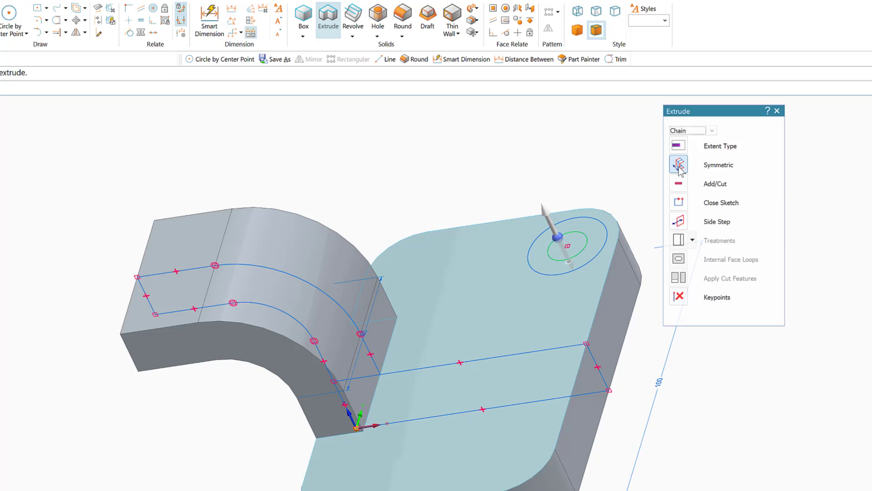
left_click(562, 253)
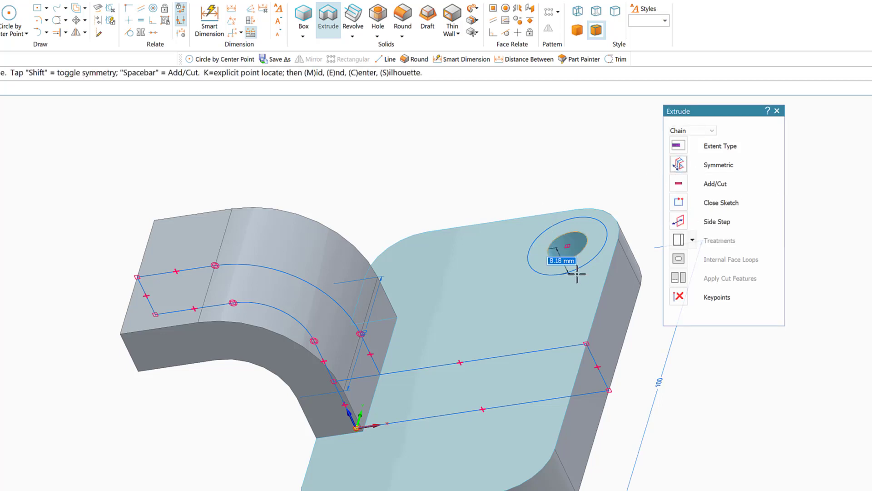
left_click(619, 324)
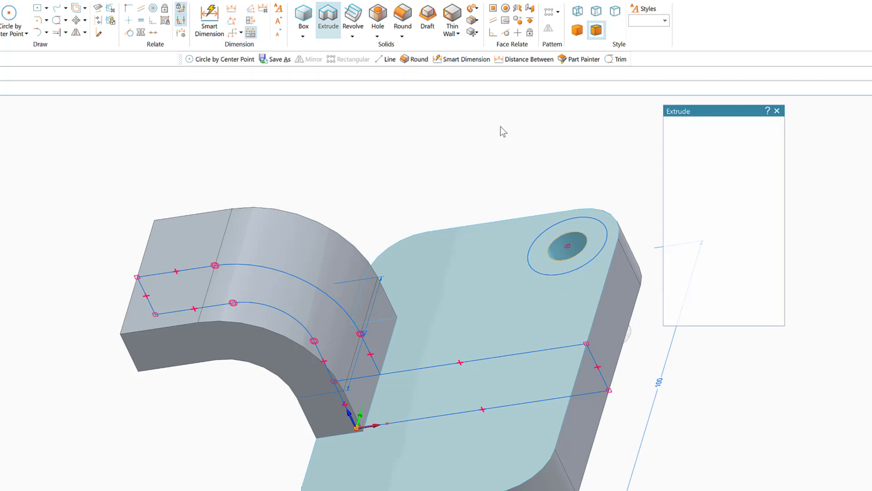
Cut the 20 mm circle 4 mm deep into the base plate to form the counterbore
middle_click_drag(484, 154, 506, 152)
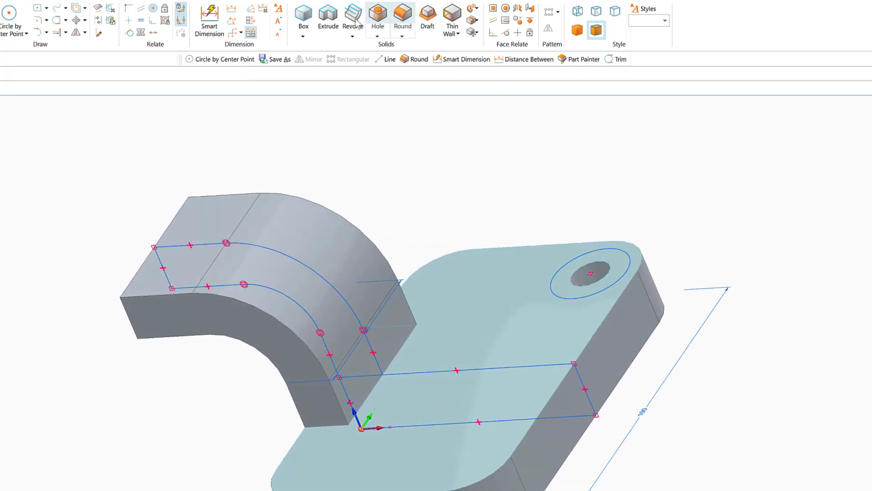
left_click(329, 19)
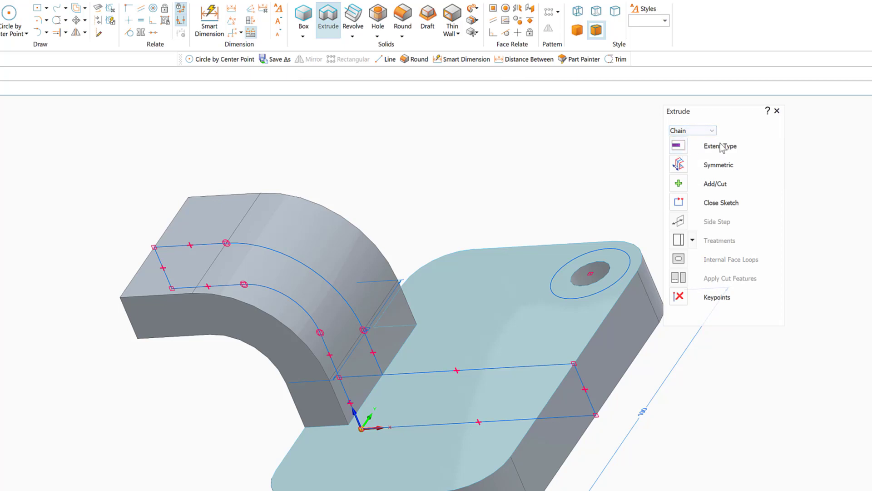
left_click(678, 185)
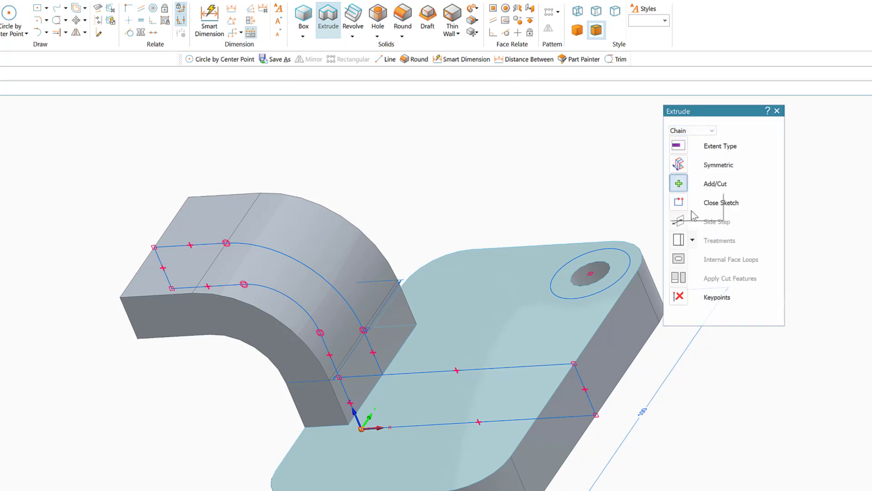
left_click(692, 211)
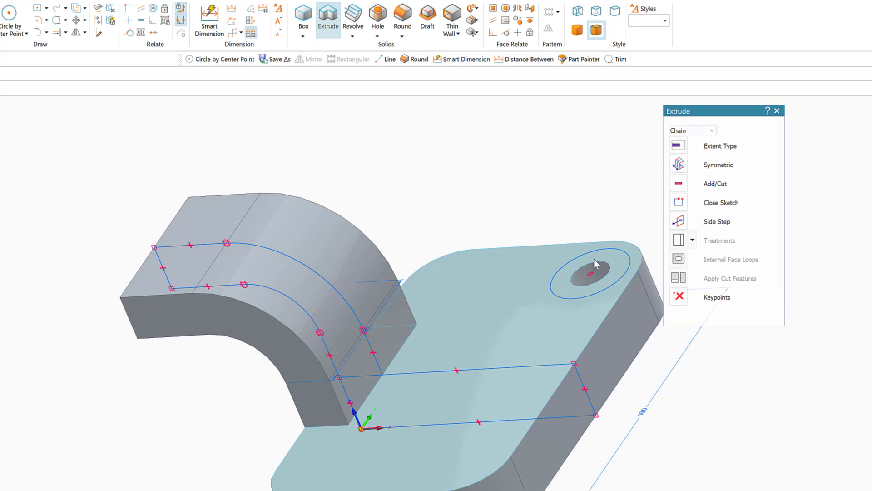
left_click(575, 273)
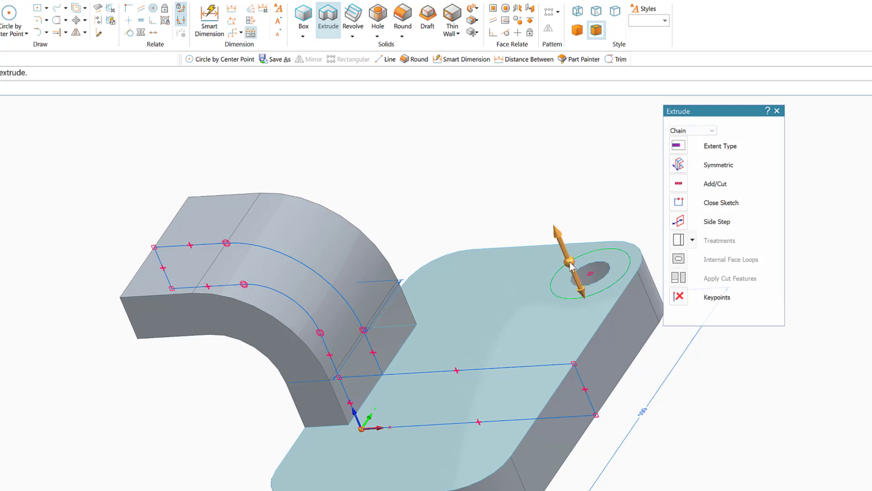
left_click(577, 277)
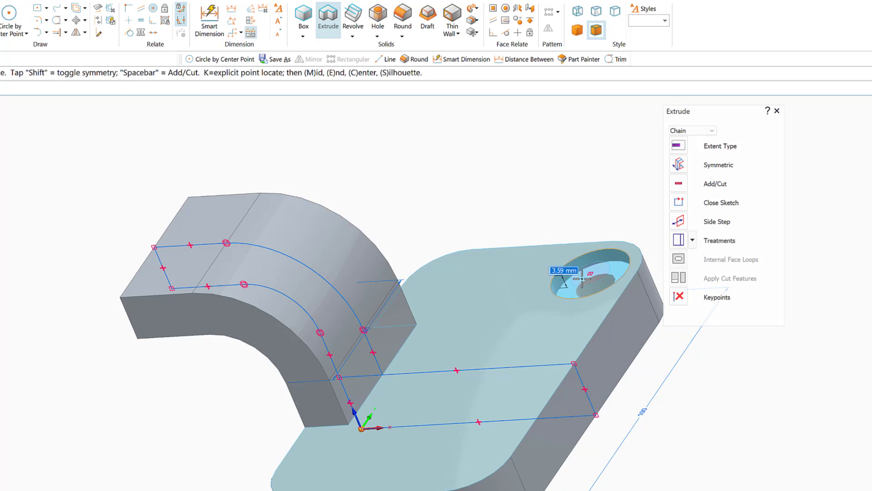
type("4")
key("Return")
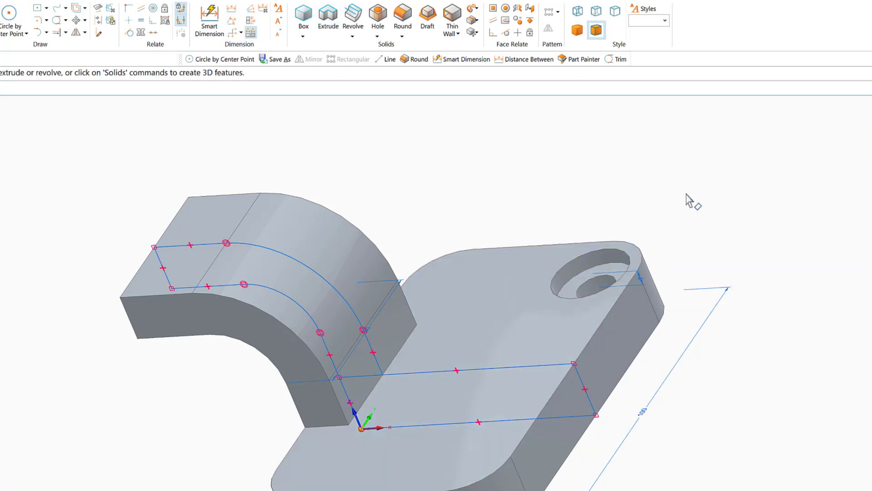
Pattern the counterbored hole's faces in a 2 by 2 rectangular pattern across the base's corners, spaced 39 mm in X and 74 mm in Y
middle_click_drag(796, 200, 818, 245)
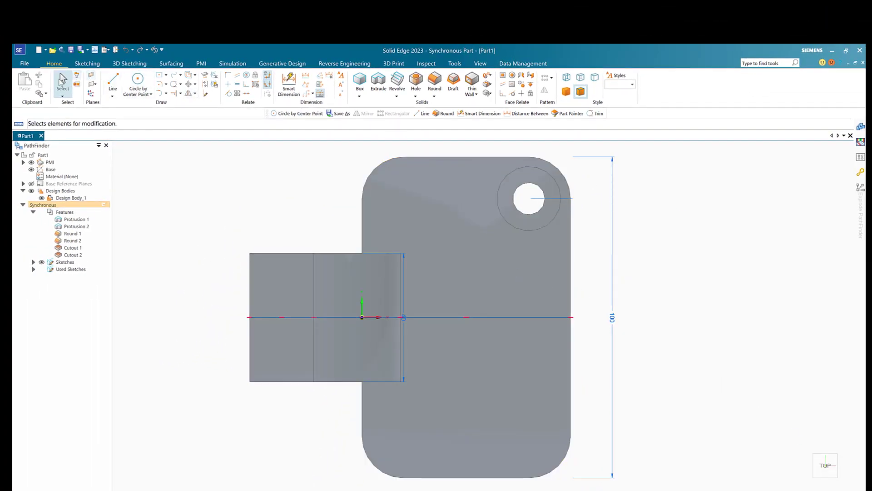
left_click(491, 167)
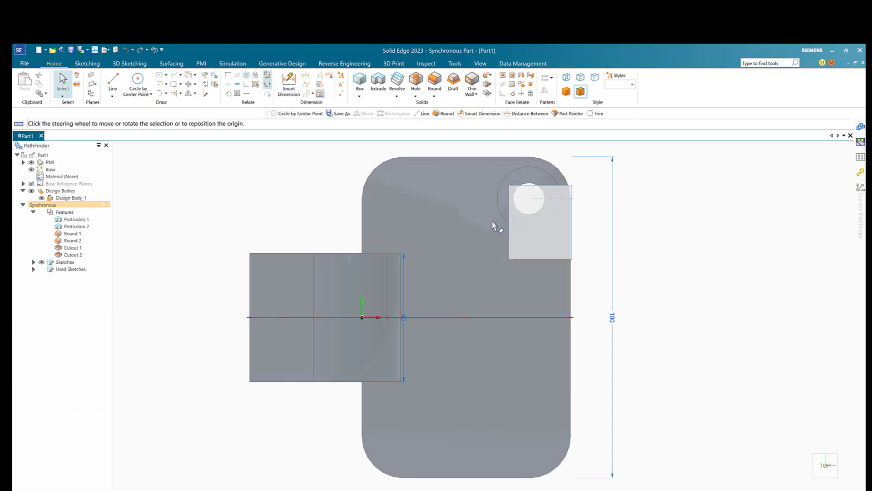
left_click_drag(493, 222, 567, 236)
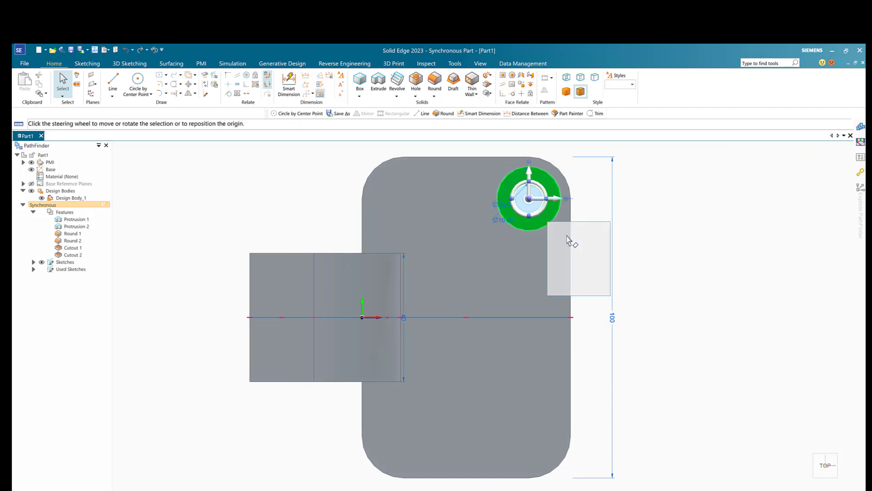
left_click(552, 79)
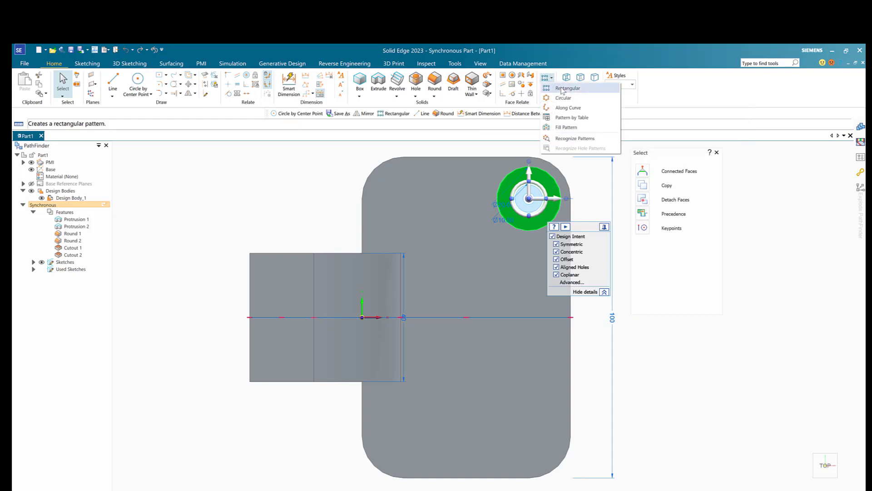
left_click(560, 89)
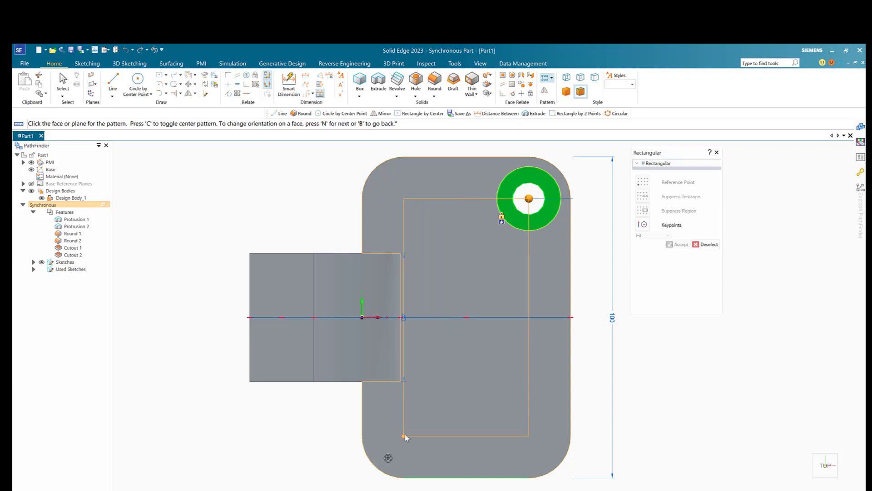
left_click(371, 463)
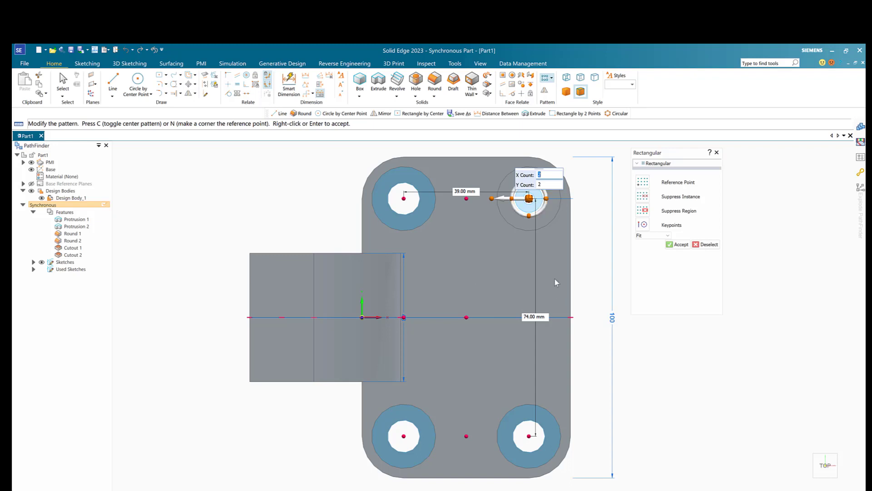
left_click(679, 245)
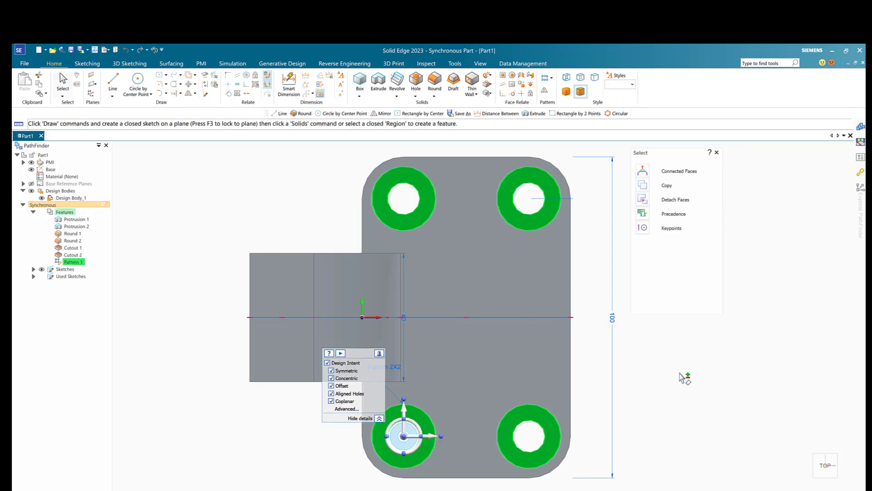
Show the Front (xz) base reference plane
middle_click_drag(684, 377, 687, 331)
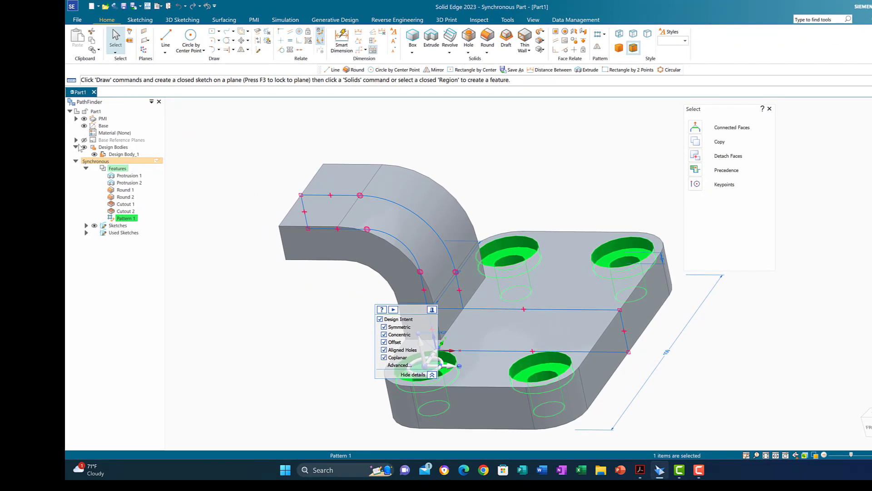
left_click(76, 141)
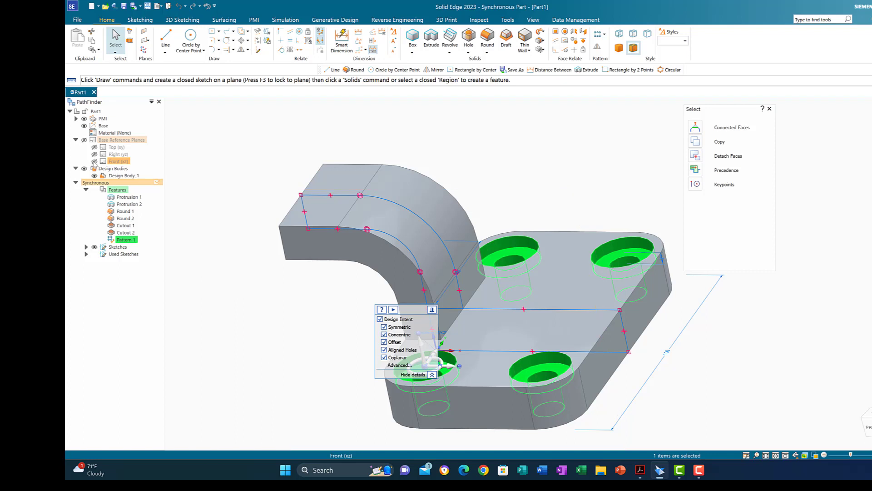
left_click(95, 161)
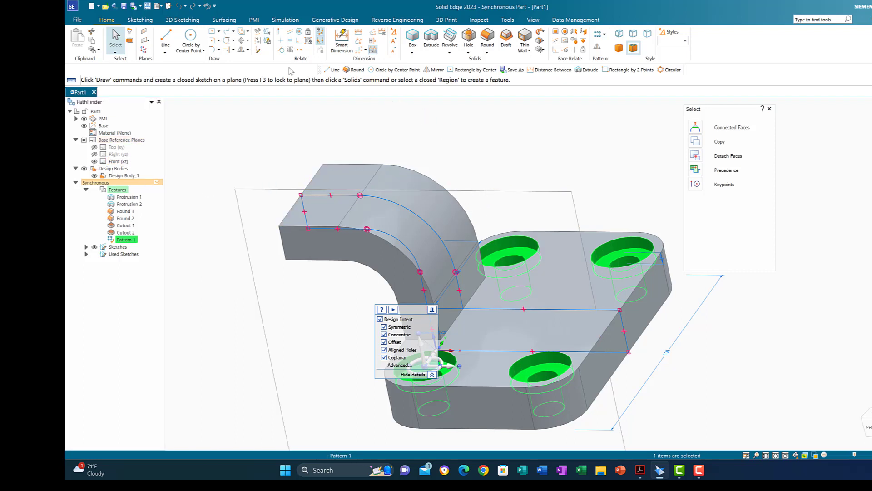
Draw a 100 mm radius tangent arc on the Front (xz) plane from the start of the arm's outer bend to the base's far upper corner
left_click(213, 52)
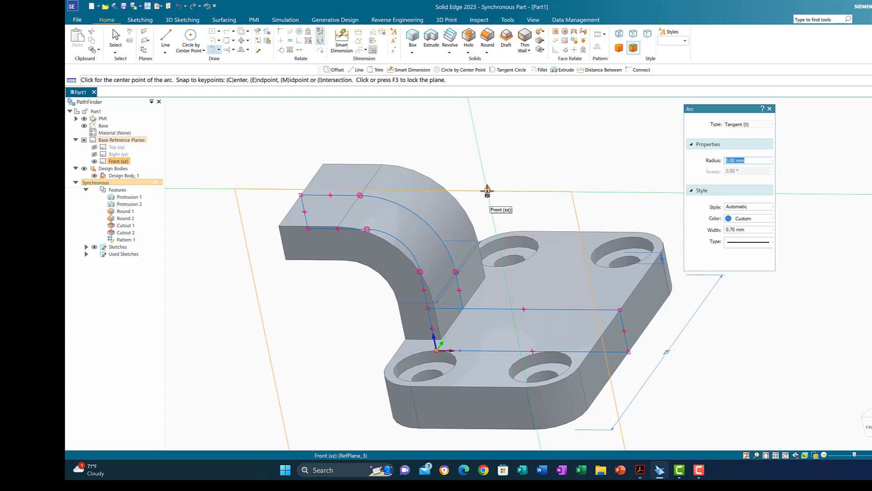
left_click(487, 190)
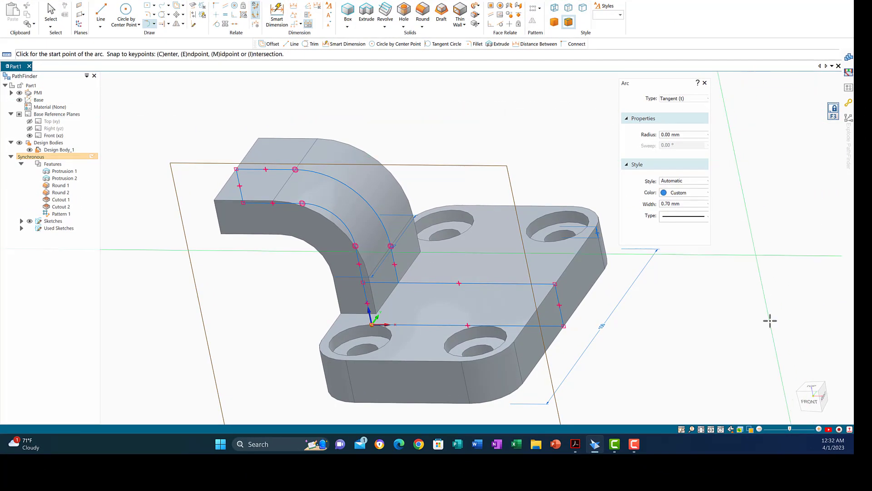
left_click(811, 400)
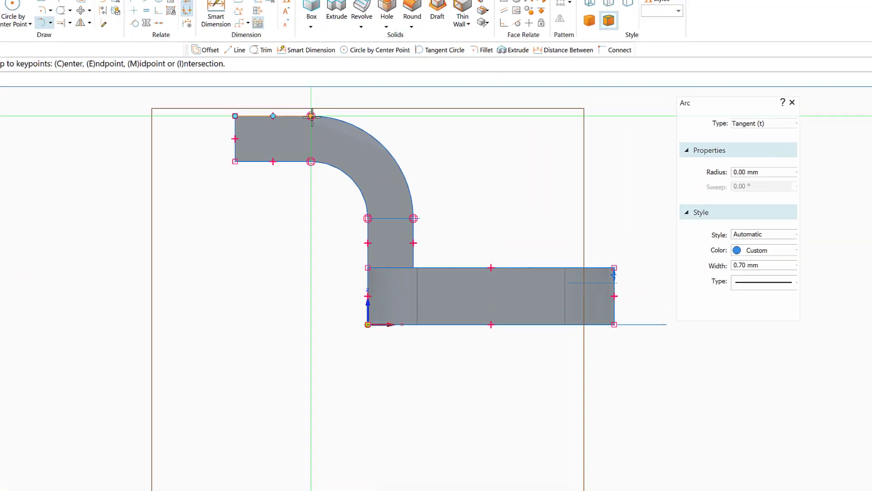
left_click(311, 117)
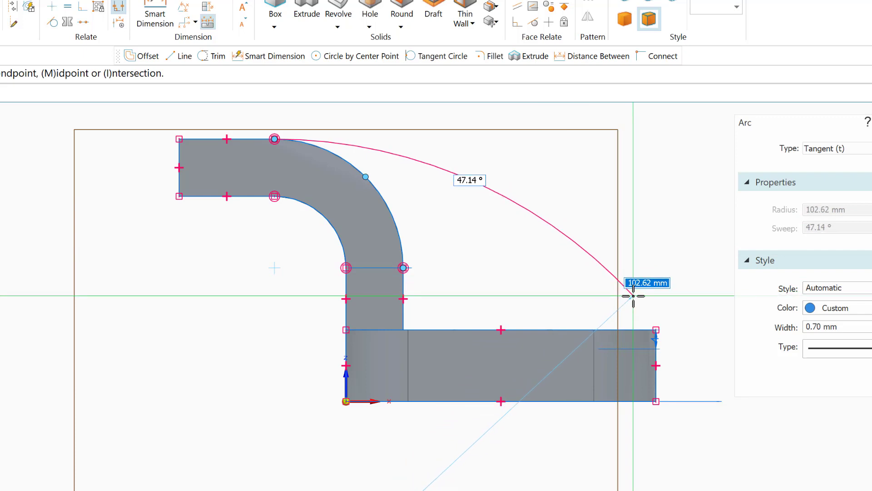
type("1")
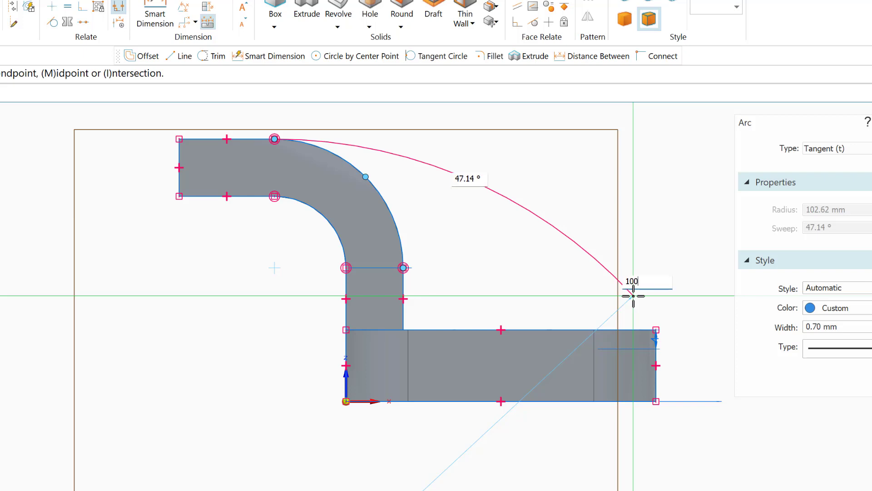
type("00")
key("Tab")
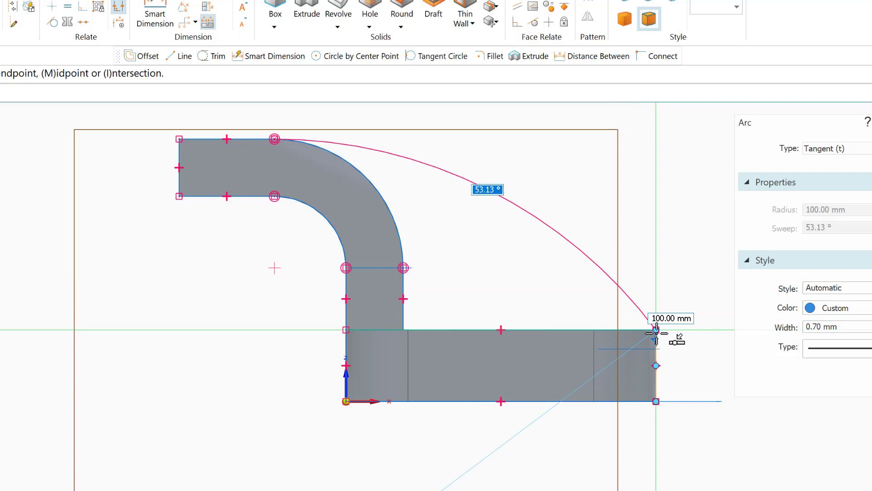
left_click(656, 330)
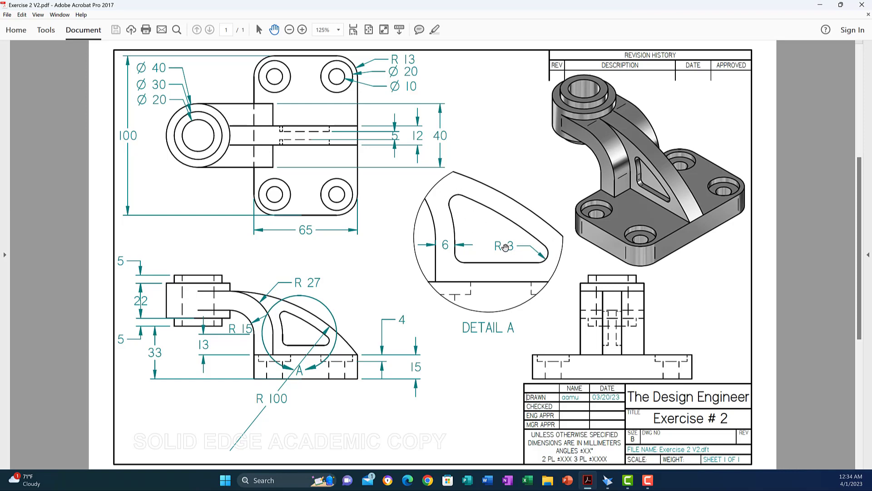
Switch back to Solid Edge and trim the base's upper sketch line where it runs beneath the arm
left_click(607, 480)
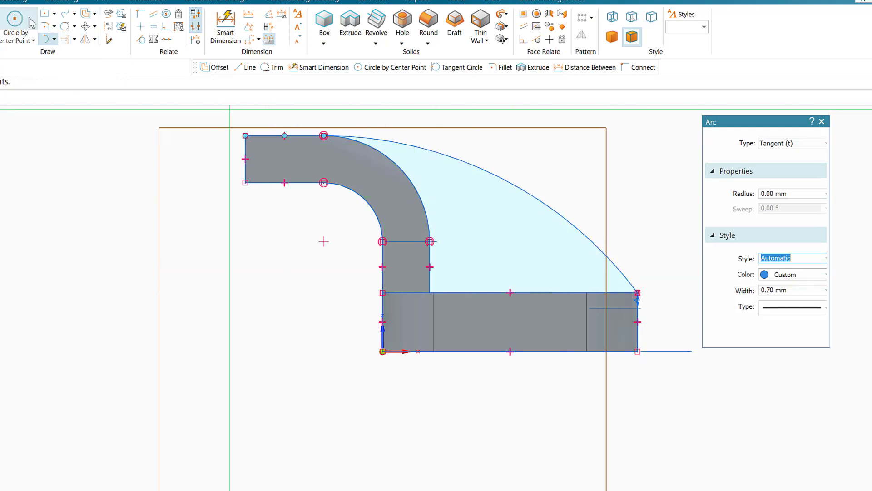
key("Escape")
left_click(63, 27)
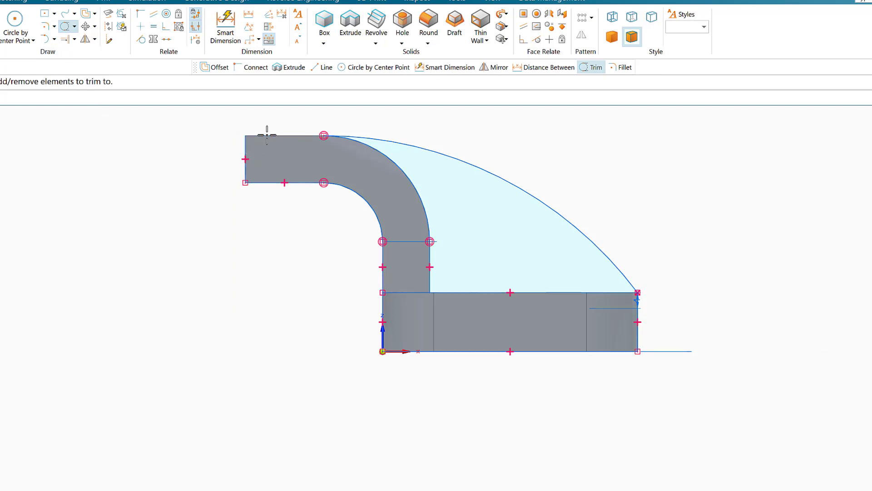
left_click(412, 293)
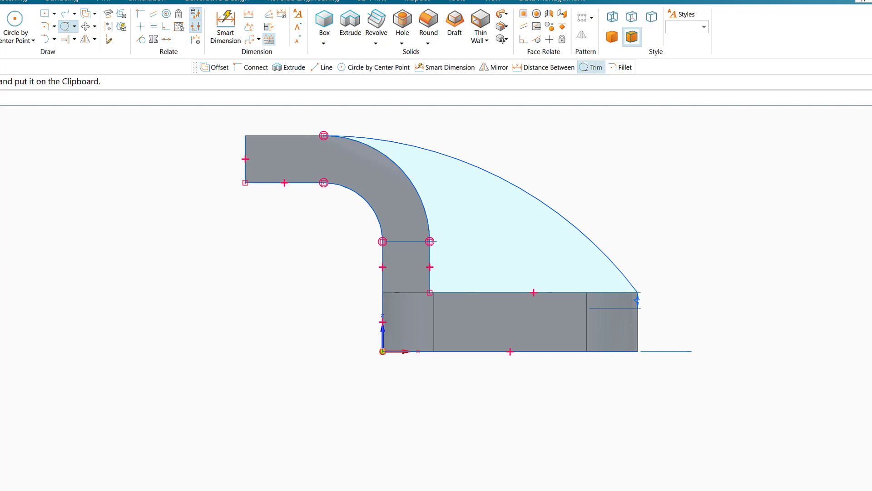
Offset the closed rib outline 6 mm inward as a chain
left_click(87, 14)
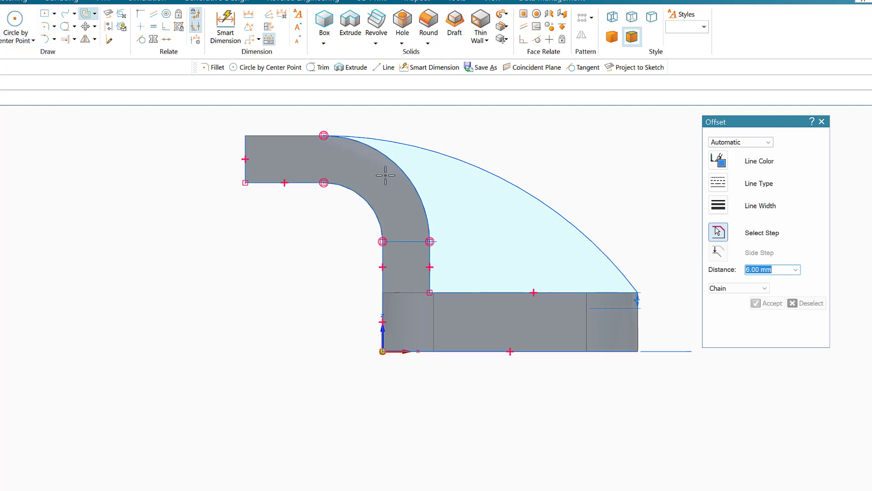
left_click(479, 167)
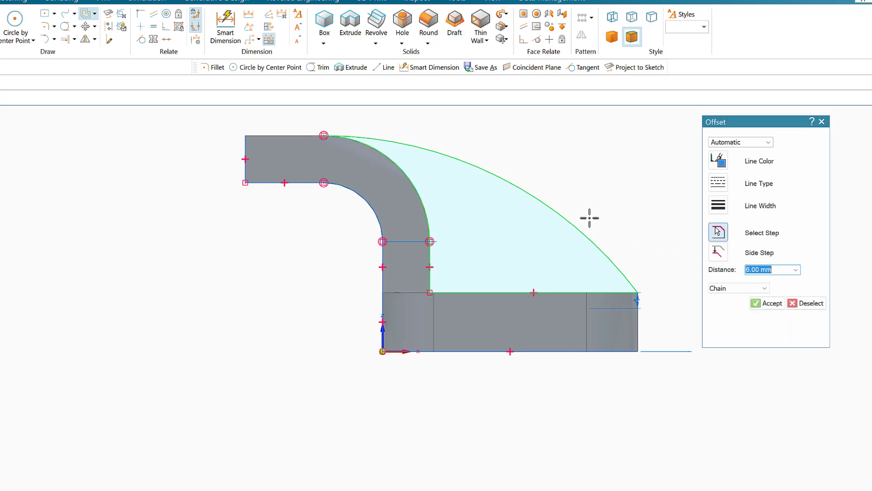
left_click(772, 304)
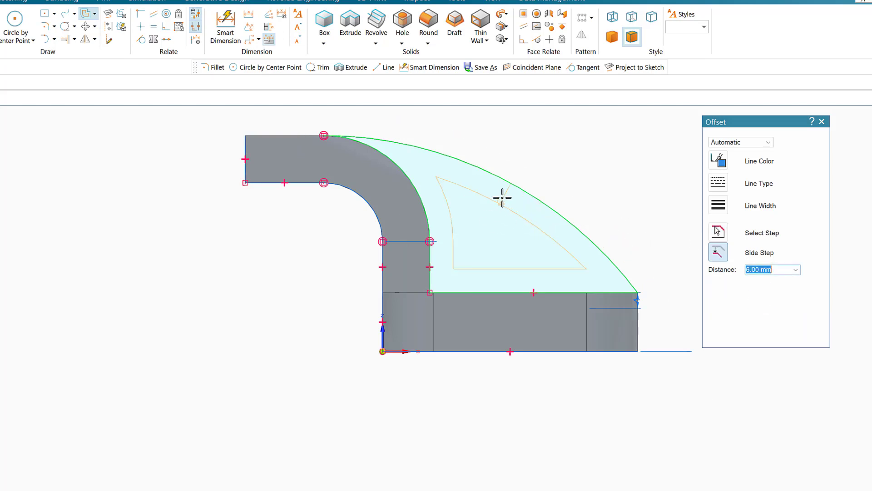
left_click(505, 224)
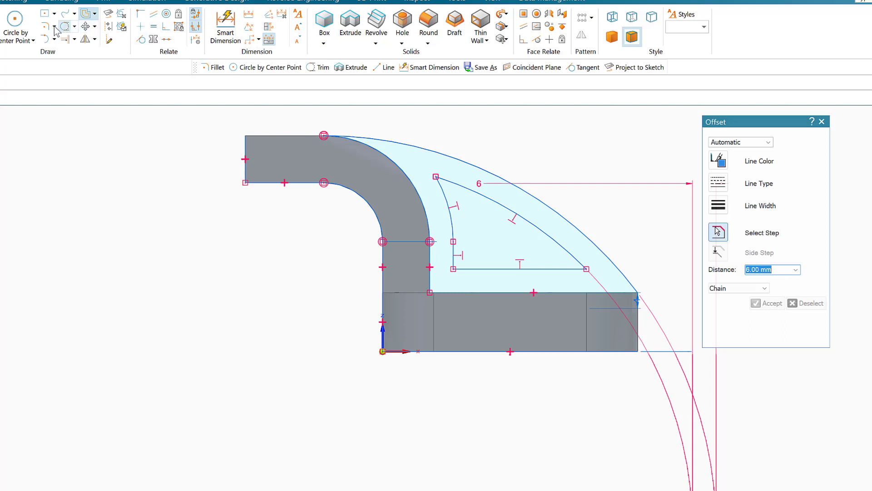
left_click(448, 203)
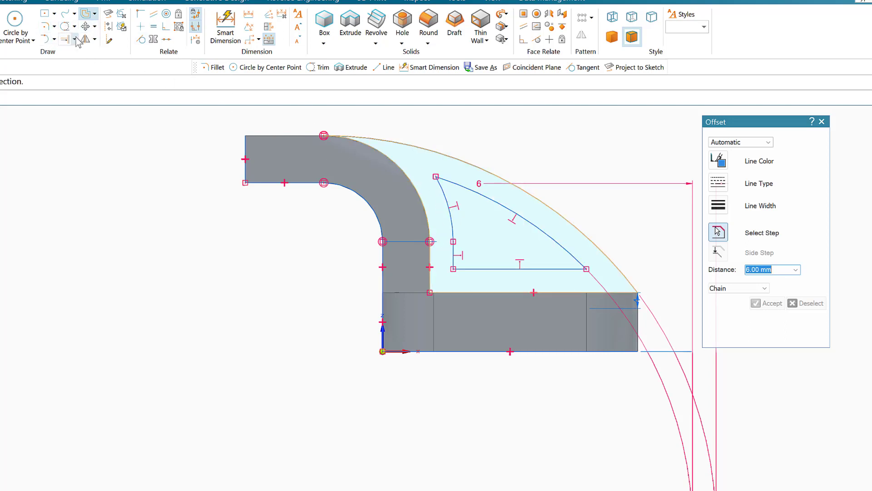
Fillet the three corners of the inner offset profile with a 3 mm radius
left_click(49, 30)
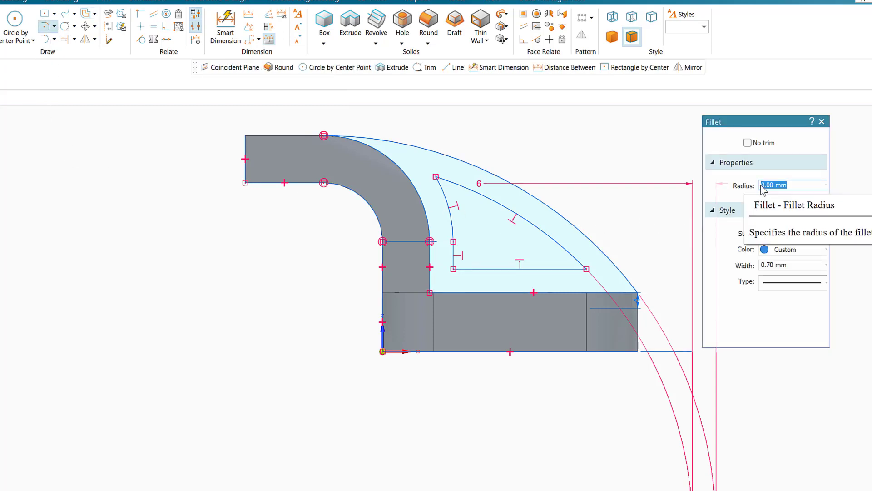
type("3")
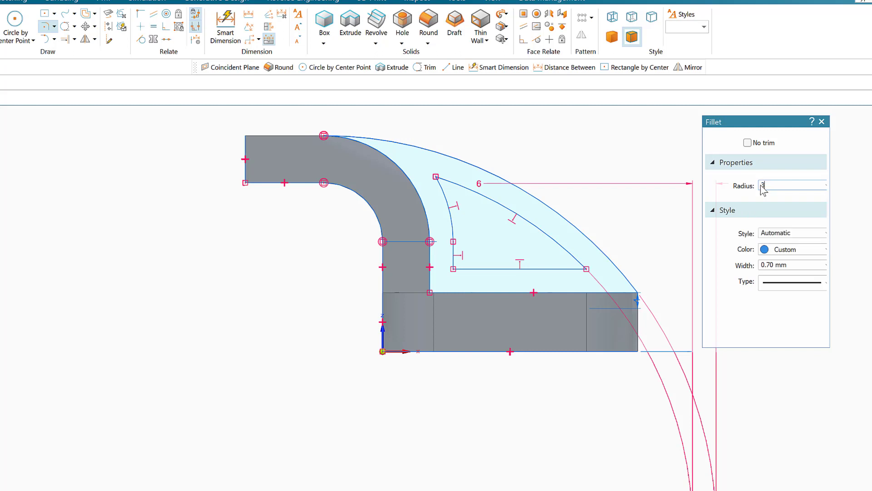
key("Return")
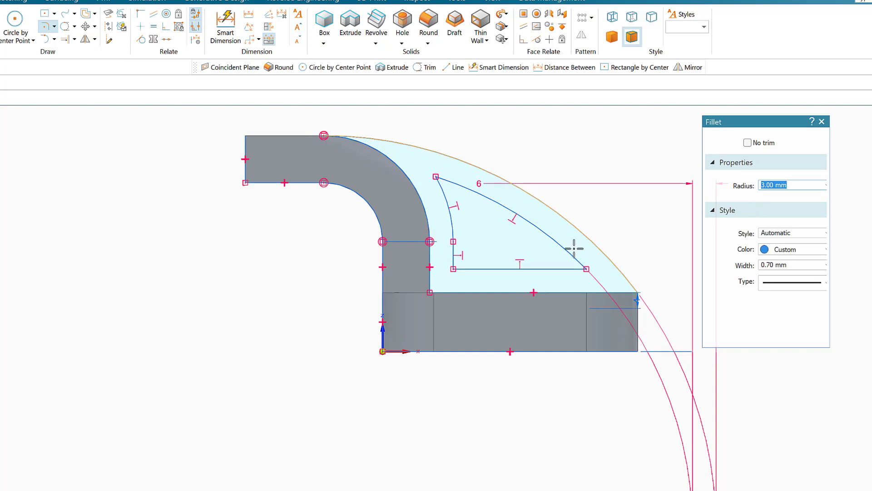
left_click(454, 269)
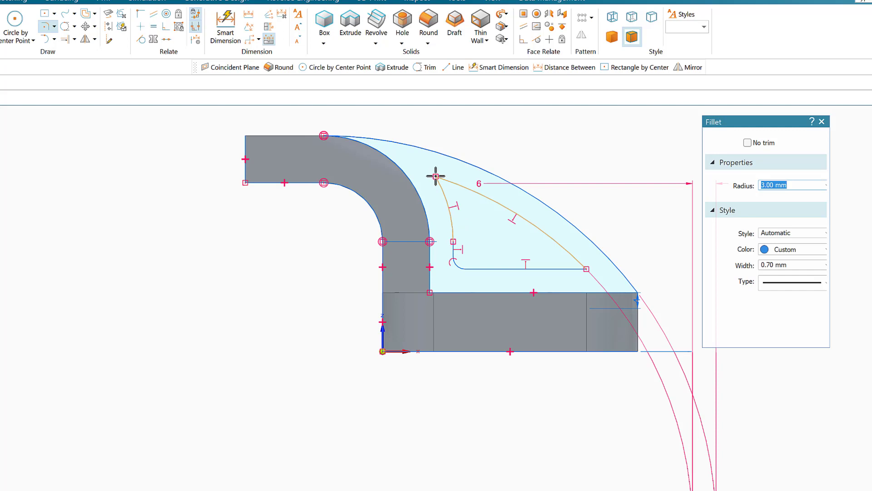
left_click(436, 176)
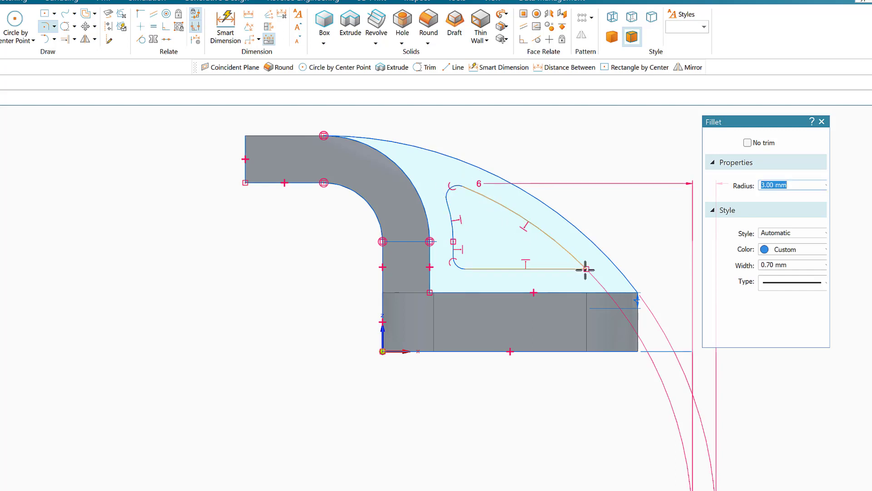
left_click(585, 269)
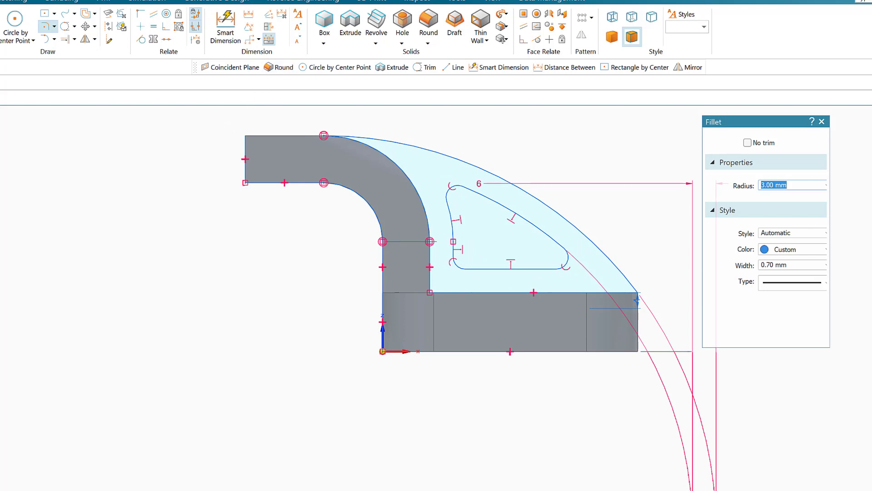
Extrude the inner rounded rib region symmetrically to a total thickness of 5 mm
key("ctrl+i")
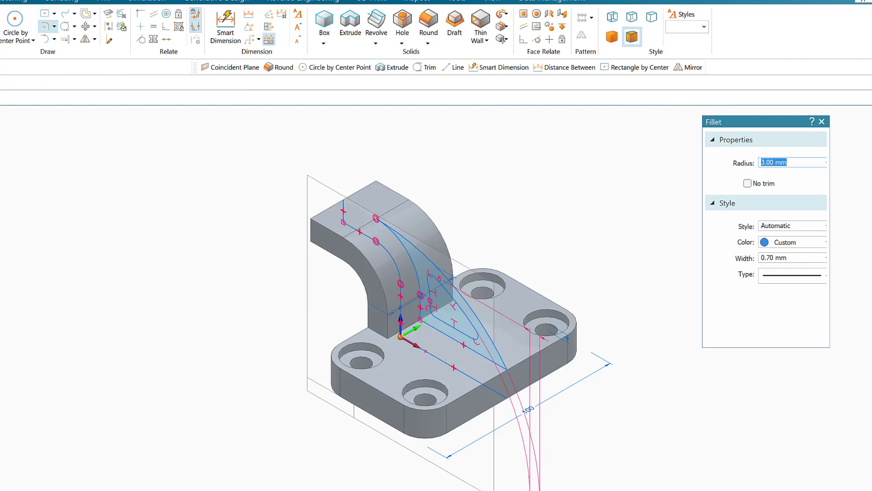
left_click(45, 34)
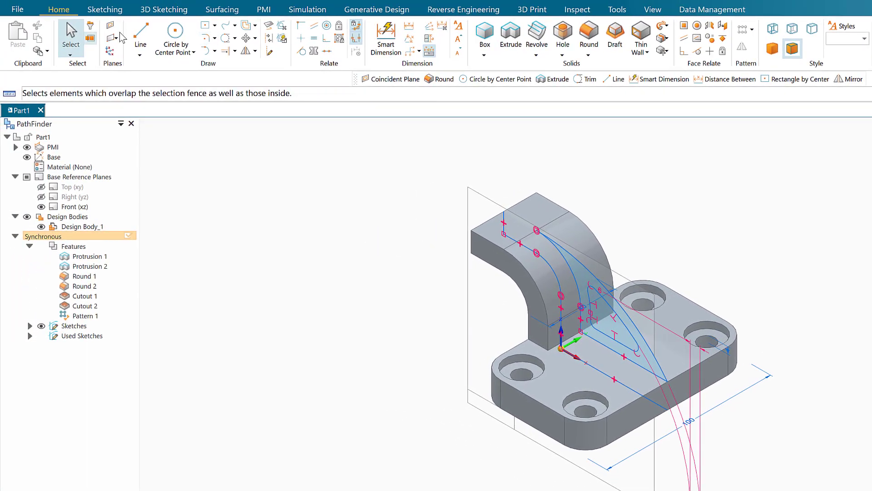
left_click(606, 327)
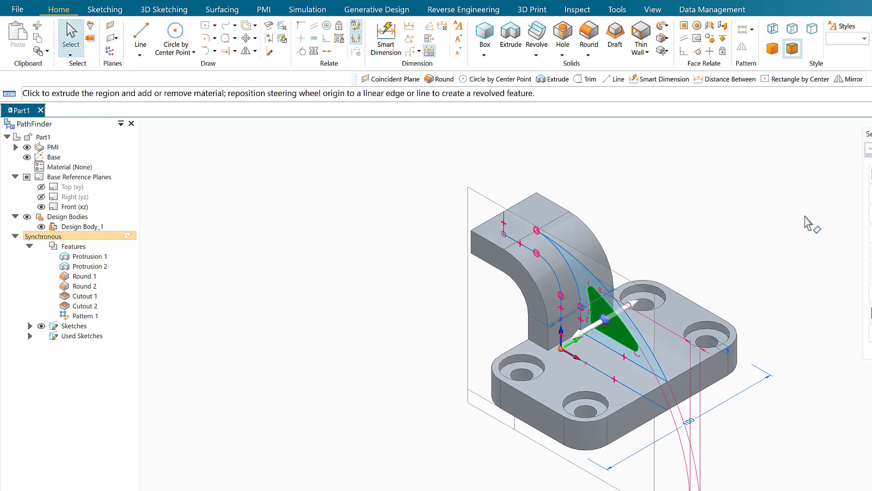
left_click(681, 204)
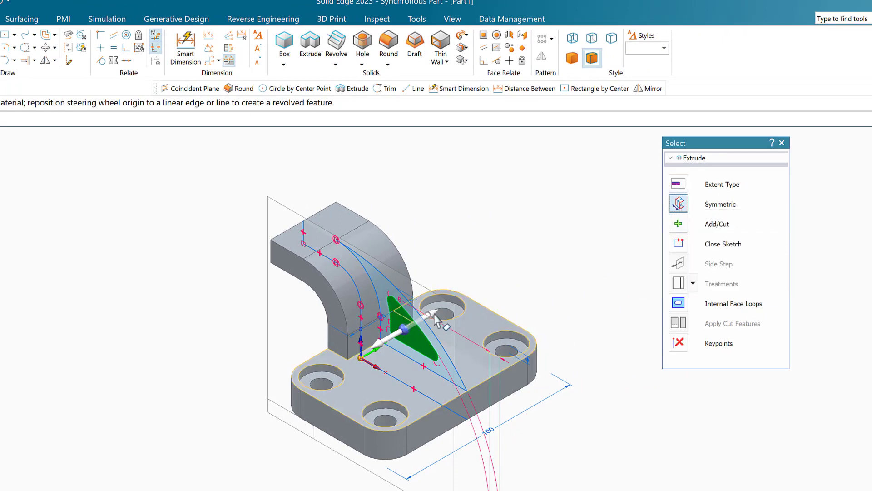
left_click(390, 339)
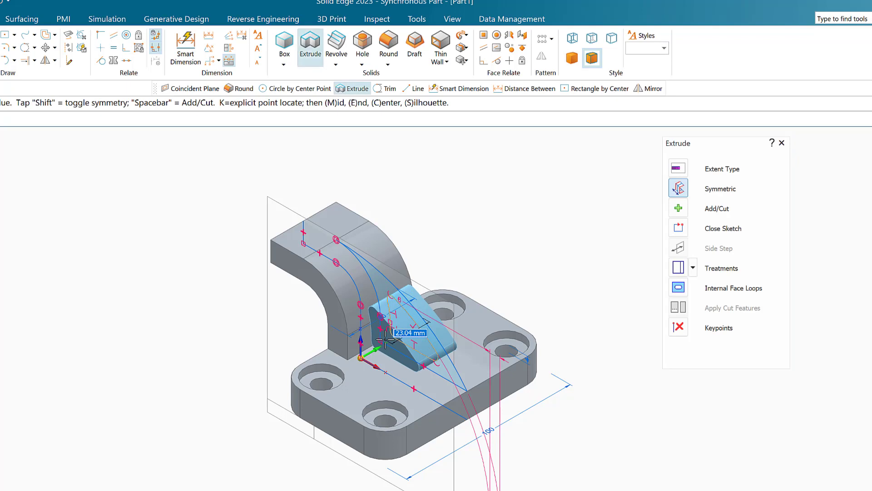
type("5")
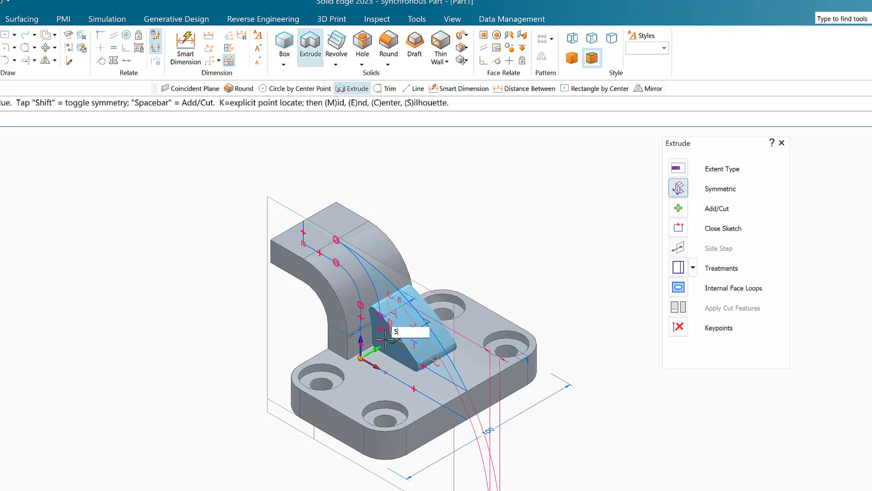
key("Return")
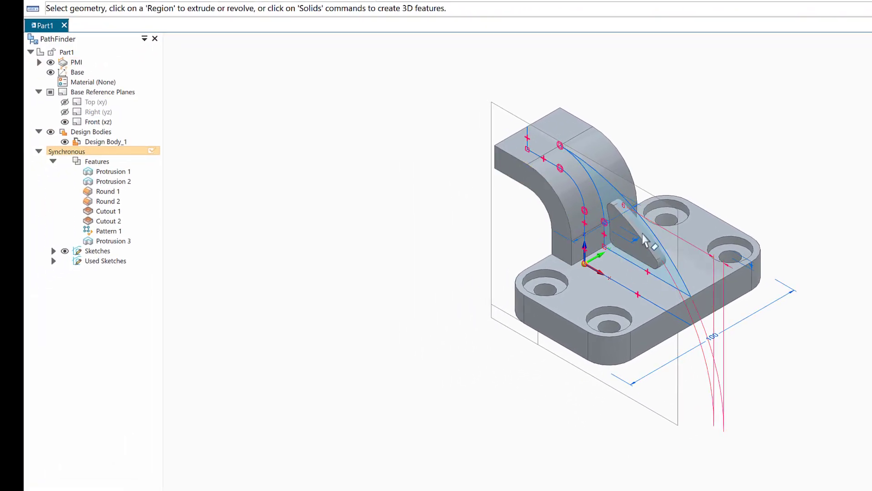
Restore Sketch 6 from the used sketches to make the inner rib profile available again
left_click(54, 261)
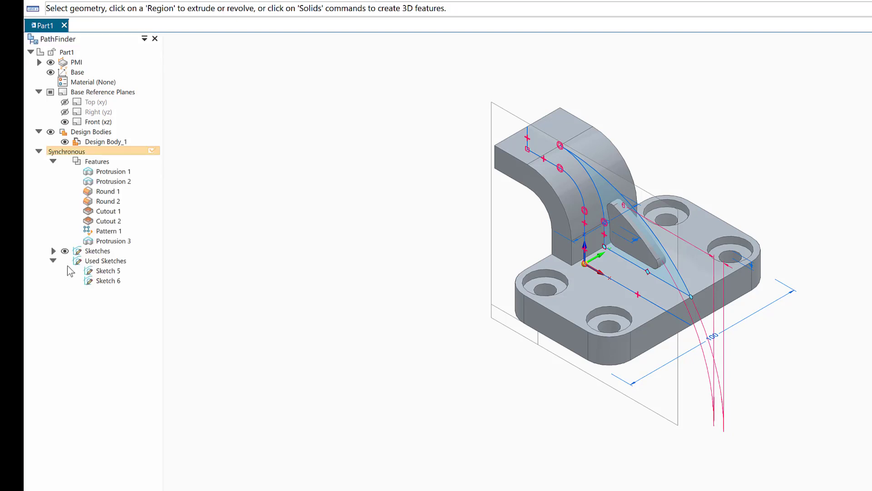
left_click(106, 281)
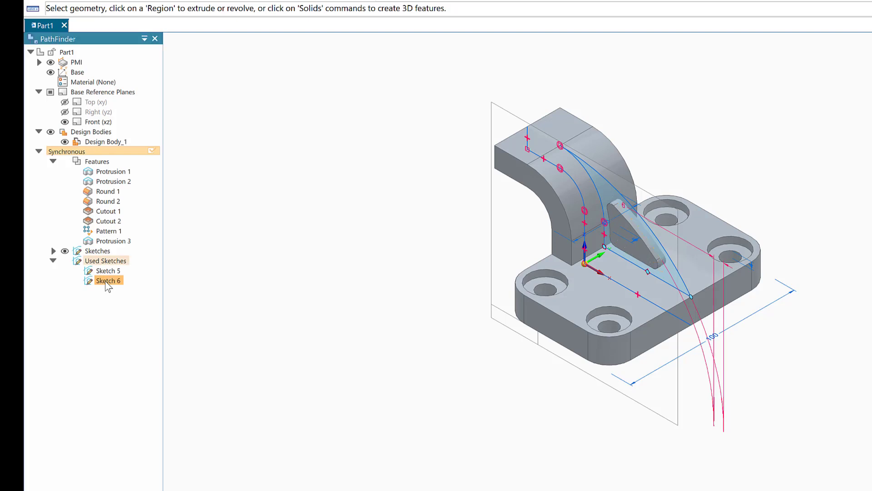
right_click(106, 282)
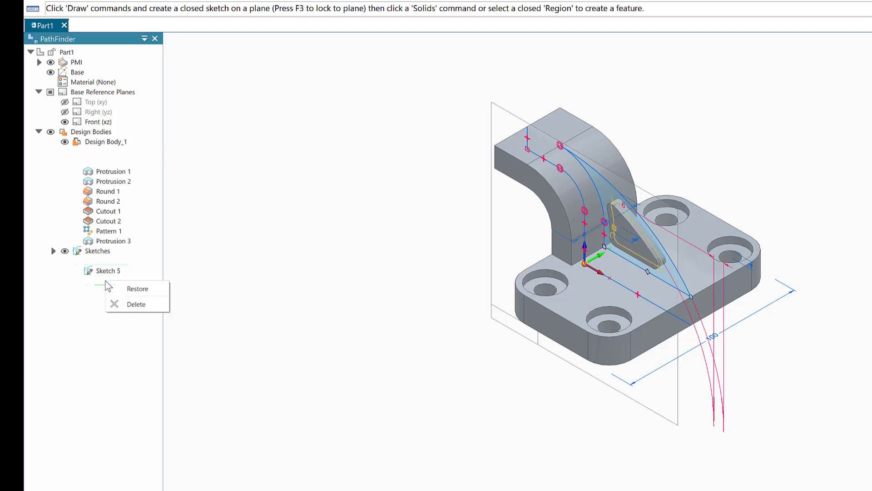
left_click(138, 289)
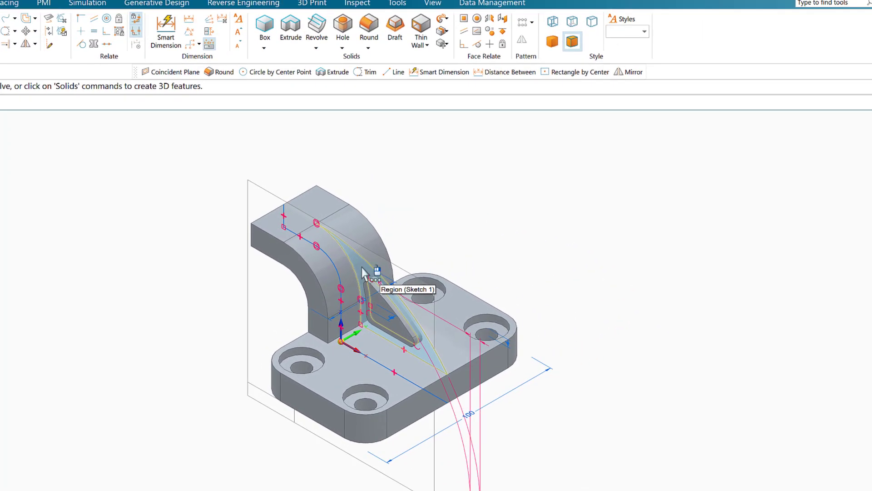
Extrude the outer rib region around the rounded recess symmetrically to a total thickness of 12 mm
left_click(362, 267)
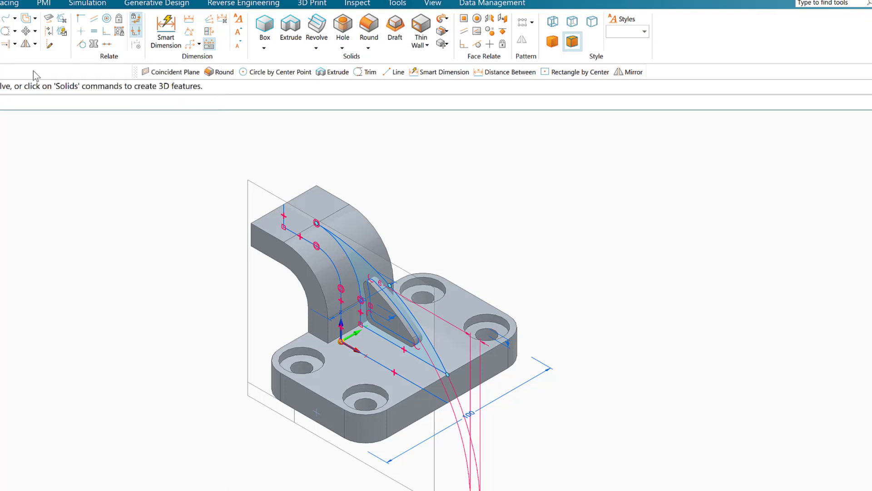
left_click(362, 273)
left_click(361, 274)
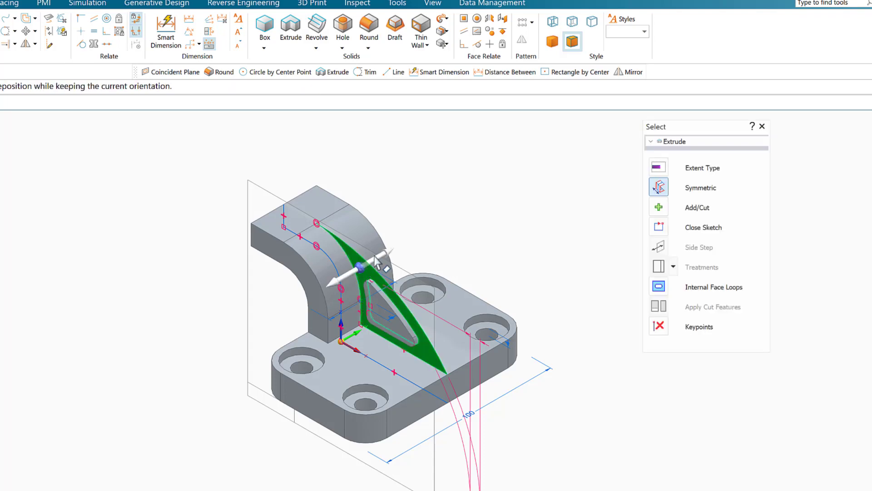
left_click(659, 187)
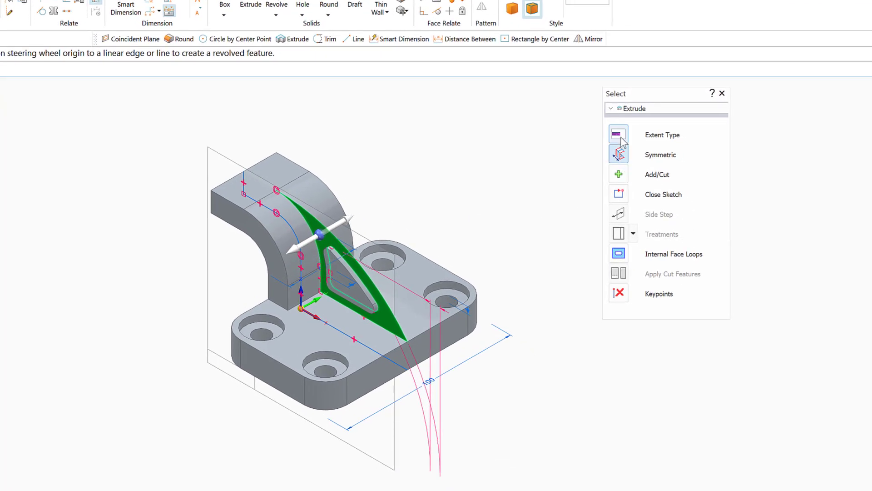
left_click(302, 246)
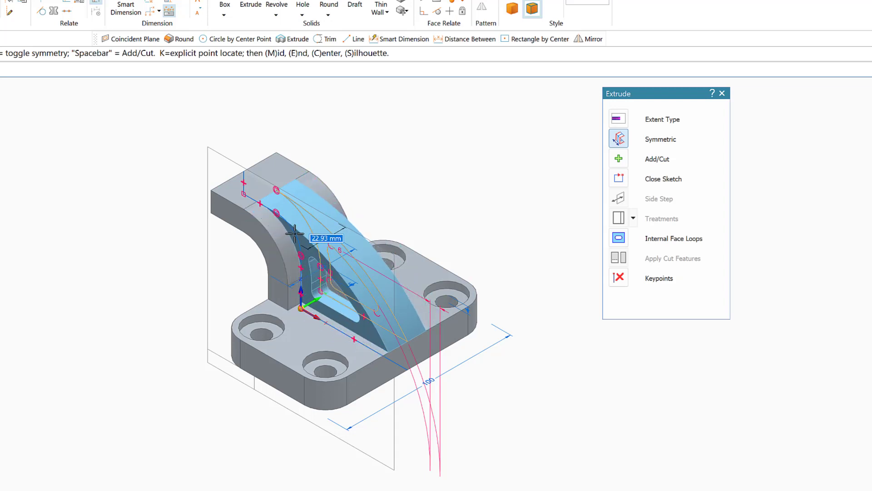
type("12")
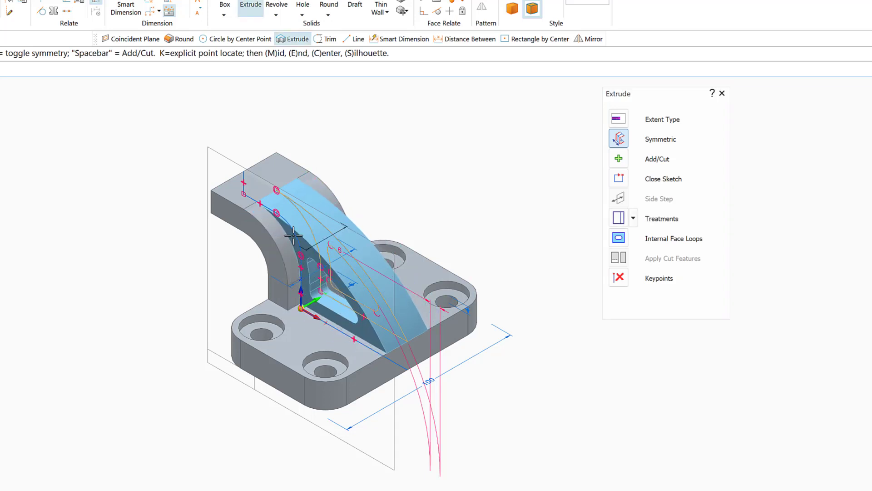
key("Return")
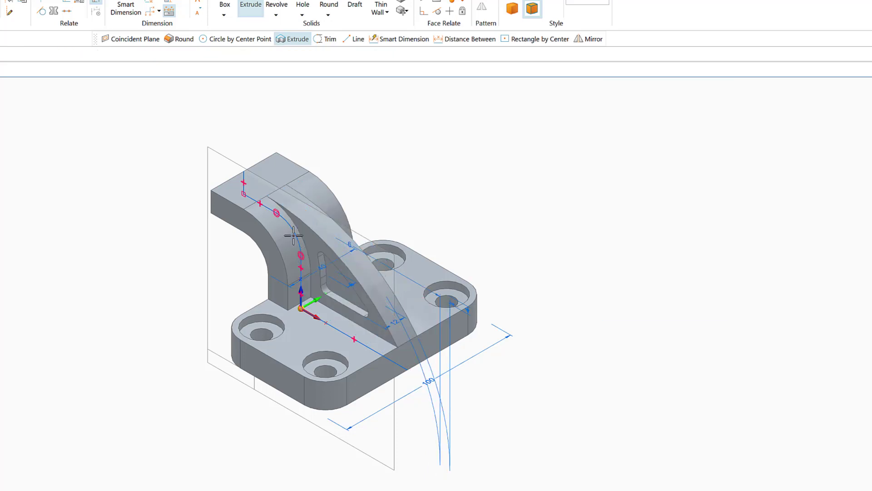
middle_click_drag(485, 215, 437, 280)
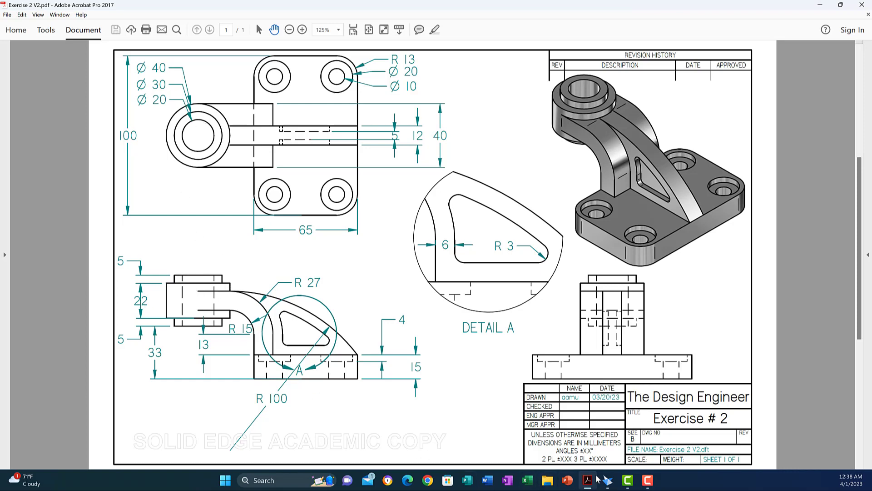
Return to Solid Edge, hide the Front (xz) reference plane and show the Top (xy) plane
left_click(607, 479)
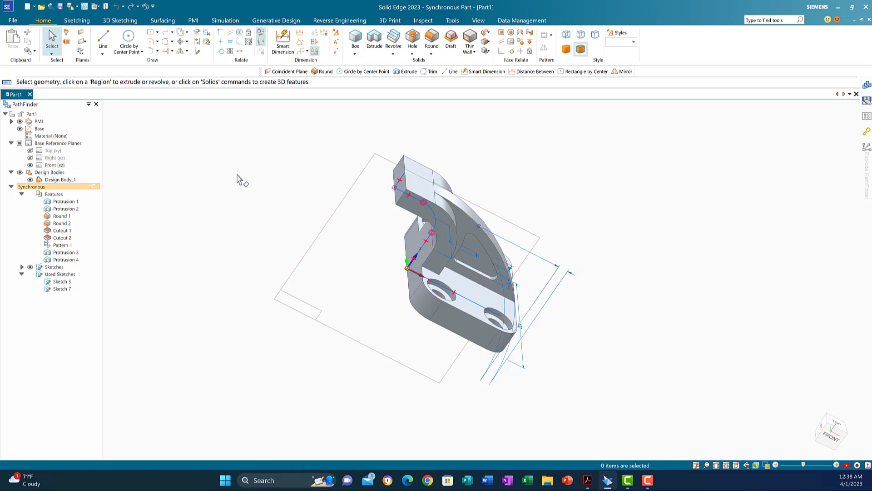
left_click(30, 165)
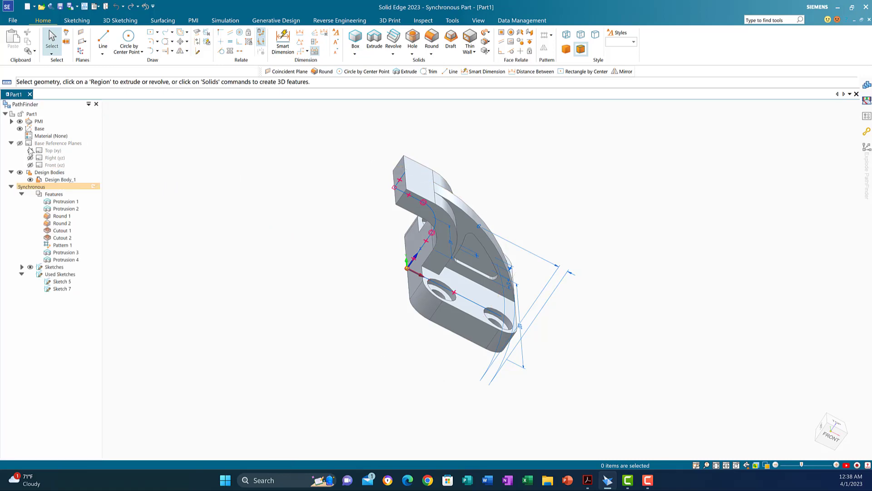
left_click(30, 151)
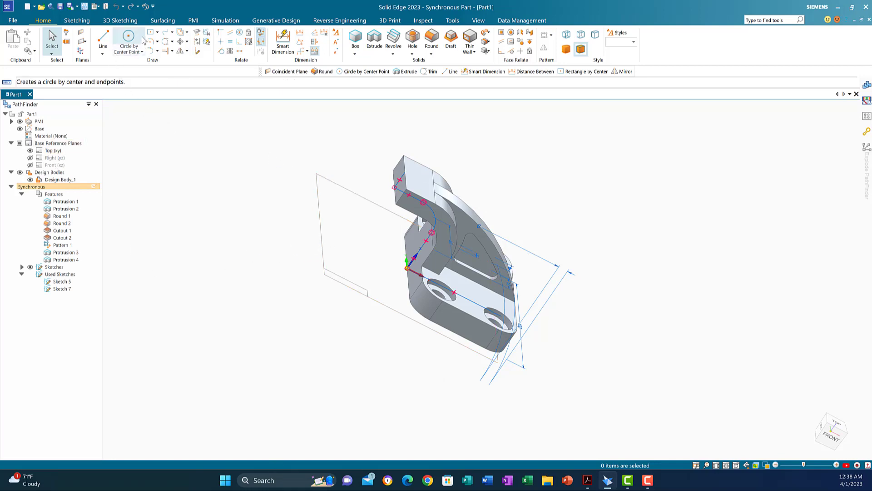
Create a plane coincident with the Top (xy) plane and move it up to the middle of the arm's thickness
left_click(81, 32)
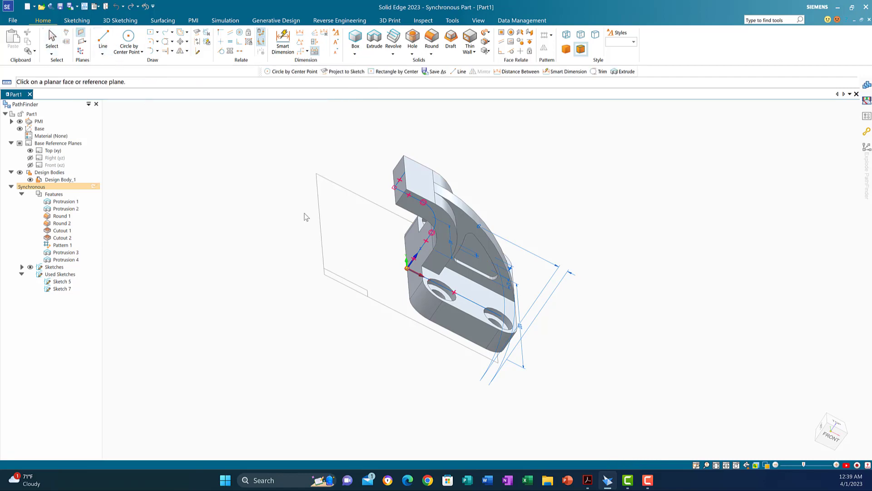
left_click(319, 223)
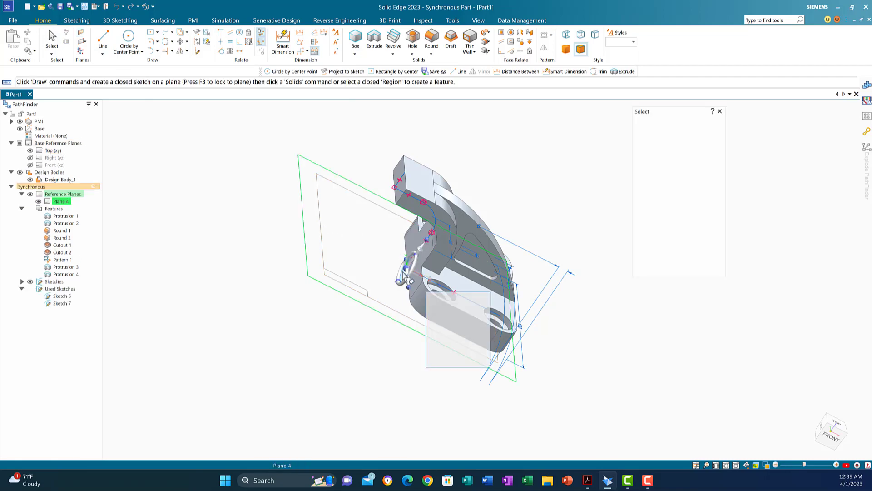
left_click(421, 249)
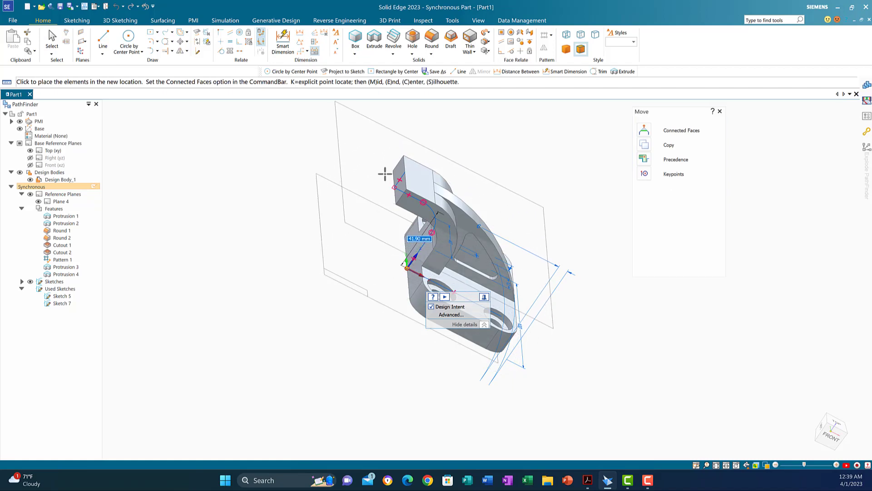
type("4")
key("Return")
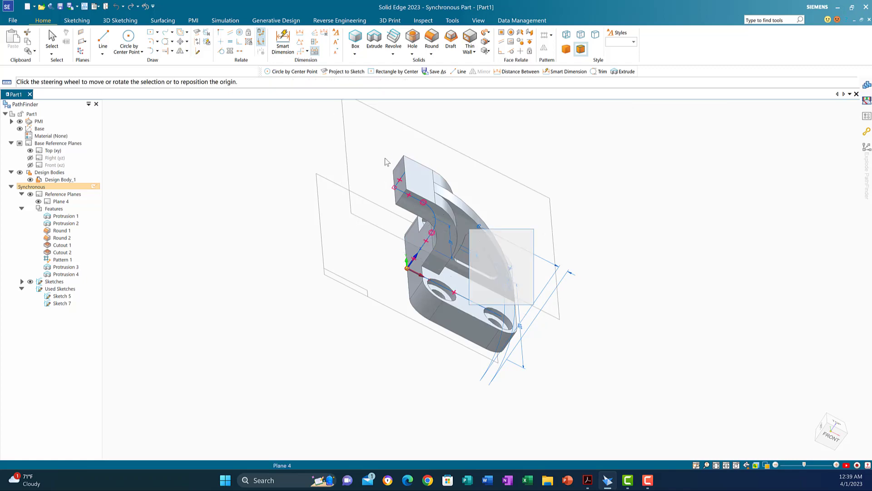
middle_click_drag(661, 333, 654, 307)
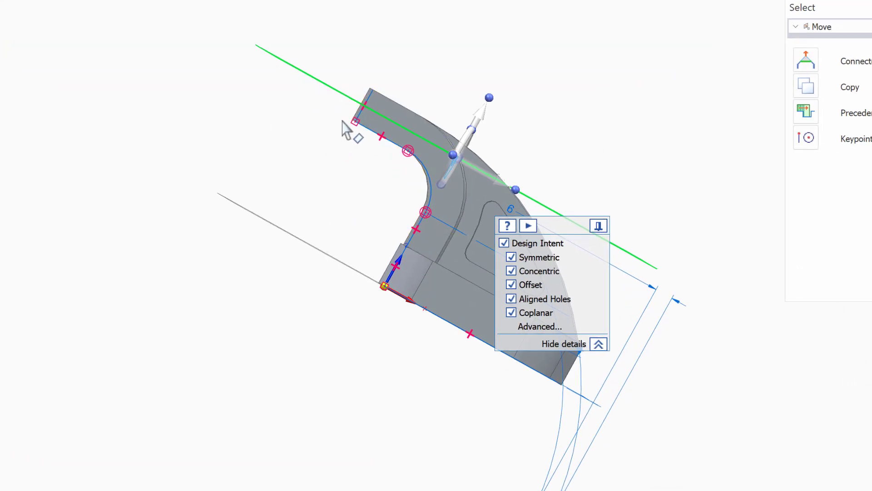
left_click(368, 118)
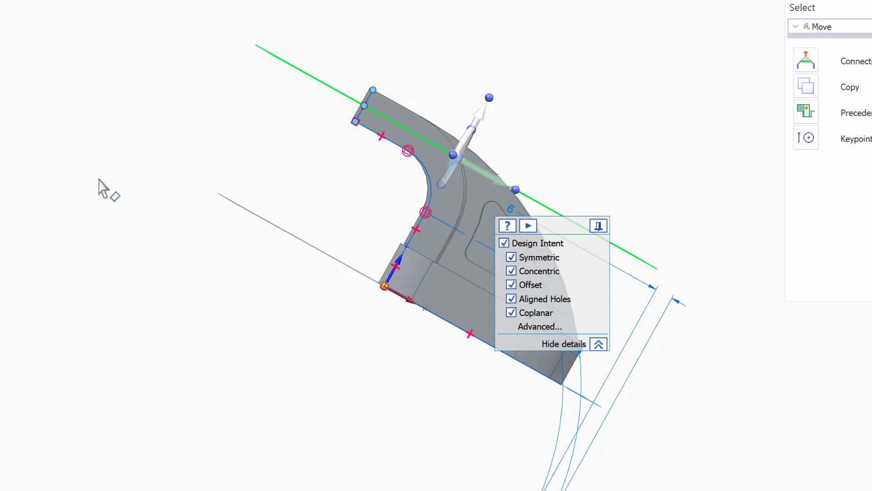
mouse_move(820, 381)
middle_mouse_down()
mouse_move(812, 380)
mouse_move(811, 403)
mouse_move(816, 387)
middle_mouse_up()
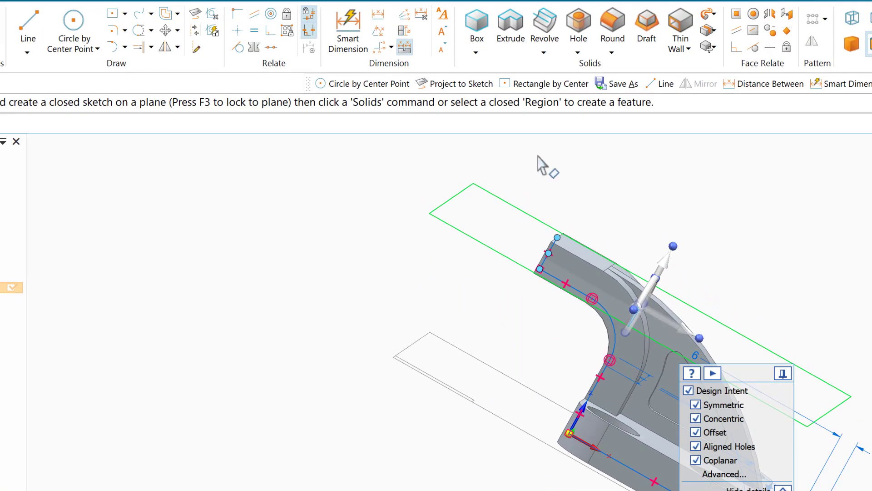
Lock sketching to the raised plane and draw a 40 mm diameter circle centred on the midpoint of the arm's end edge
left_click(86, 48)
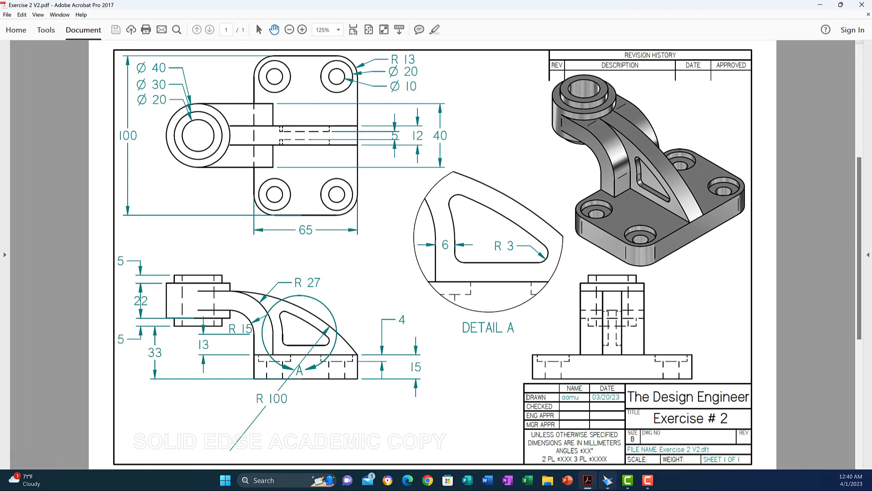
left_click(608, 486)
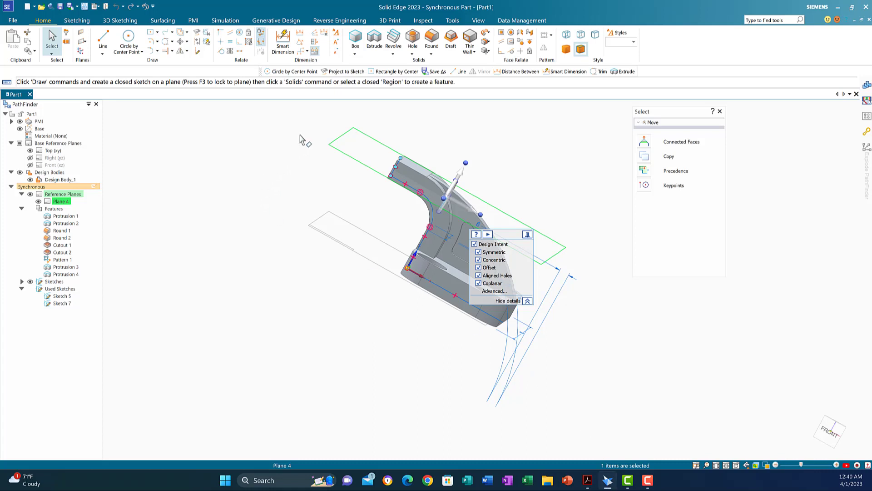
left_click(131, 40)
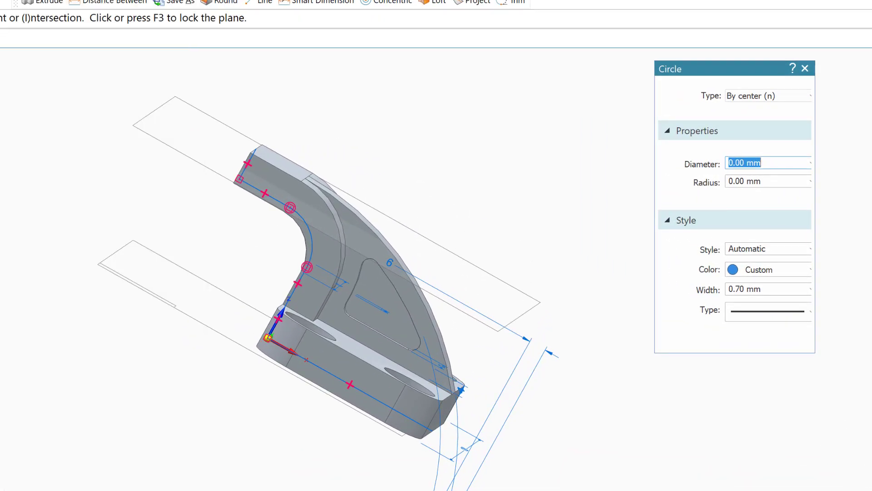
left_click(147, 112)
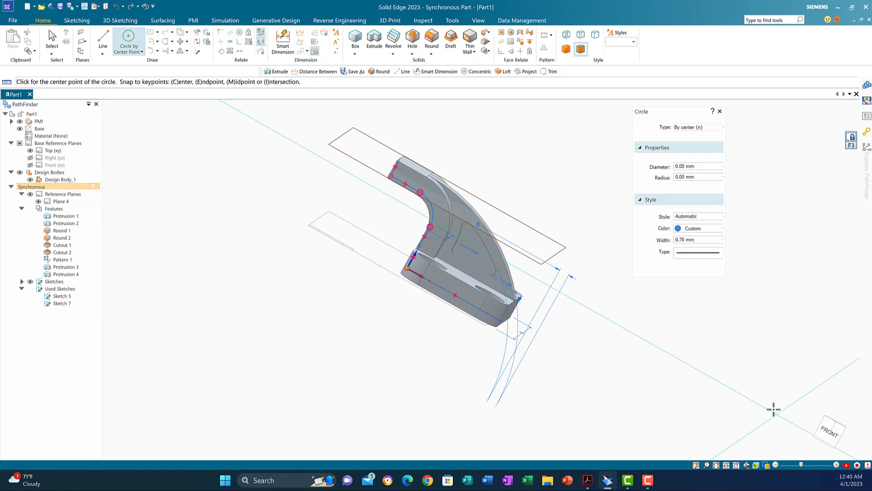
scroll(739, 371, "up", 2)
middle_click_drag(739, 371, 735, 379)
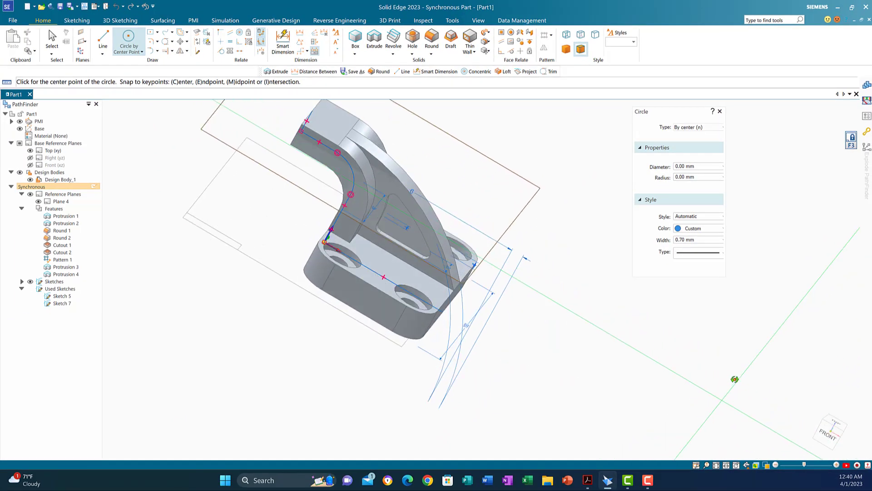
left_click_drag(834, 421, 837, 423)
left_click(837, 422)
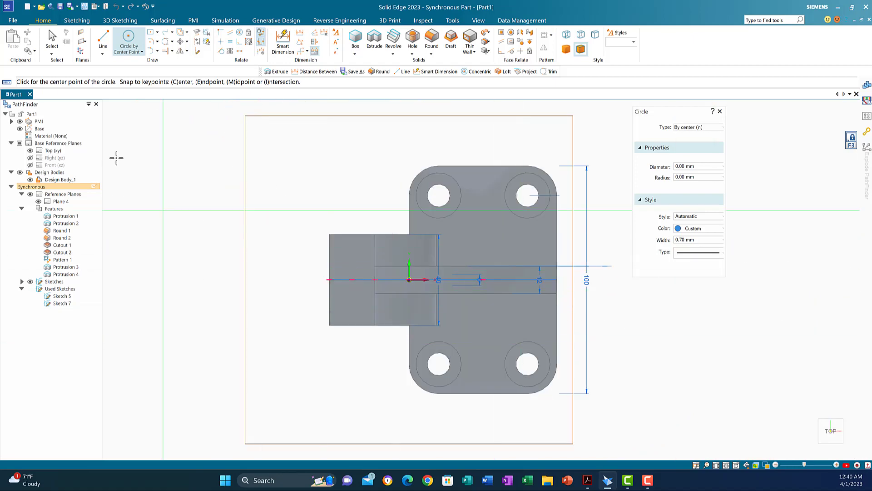
left_click(684, 167)
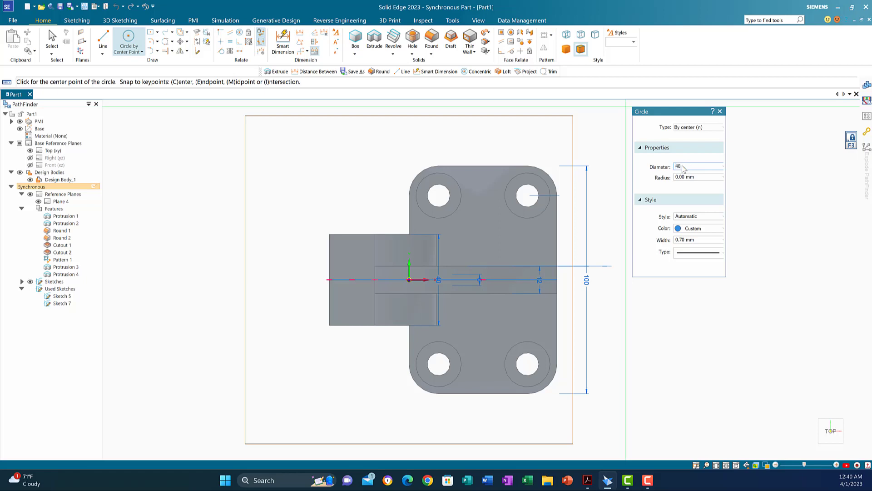
key("Return")
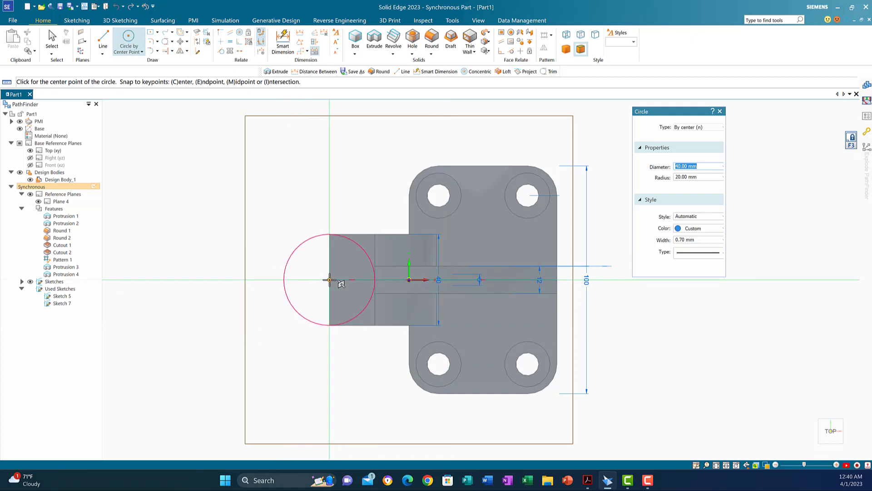
left_click(329, 280)
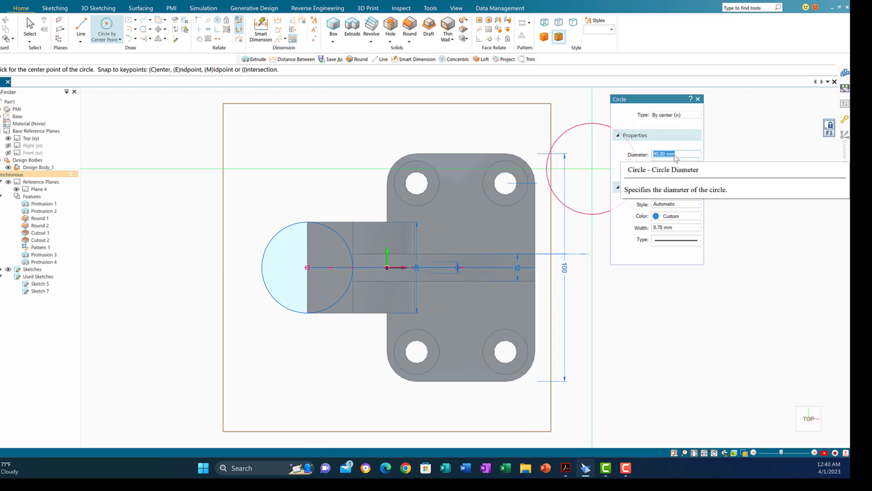
Add 30 mm and 20 mm diameter circles concentric with the 40 mm circle at the arm's end
type("3")
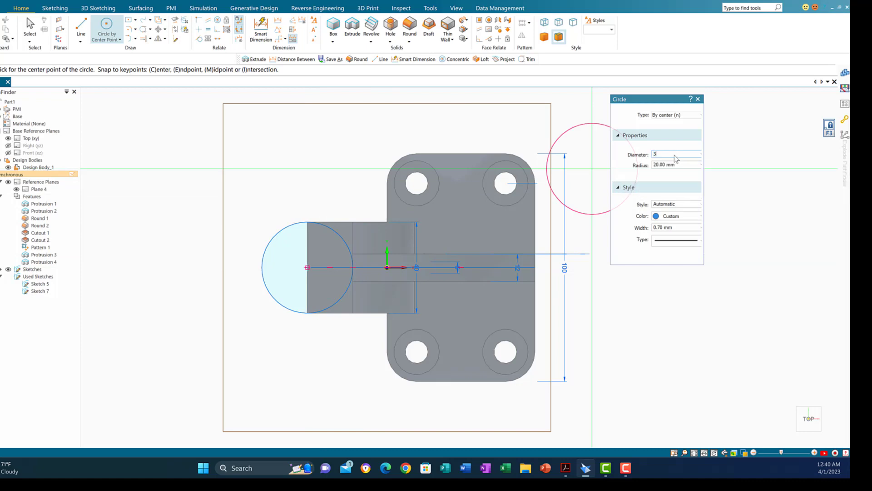
type("0")
key("Return")
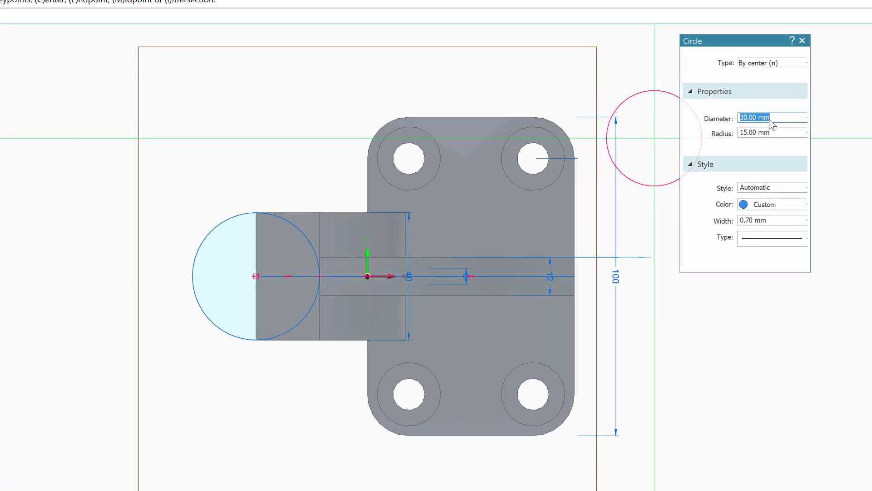
left_click(256, 277)
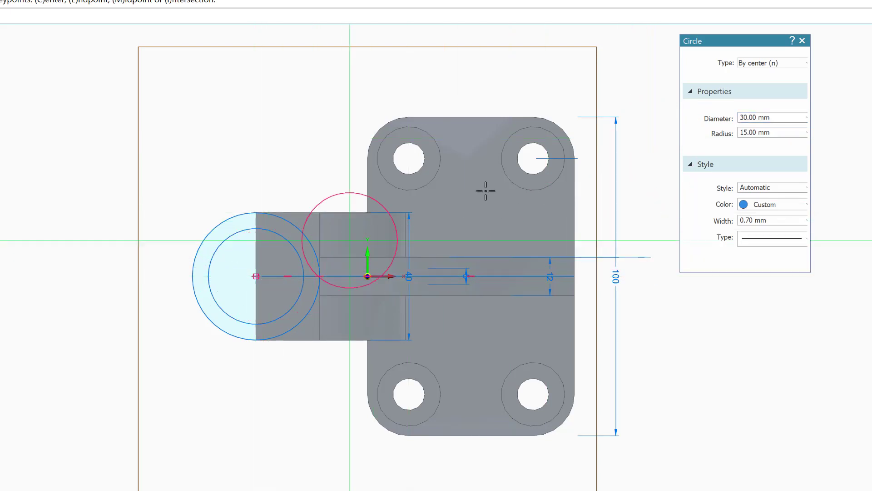
left_click(740, 117)
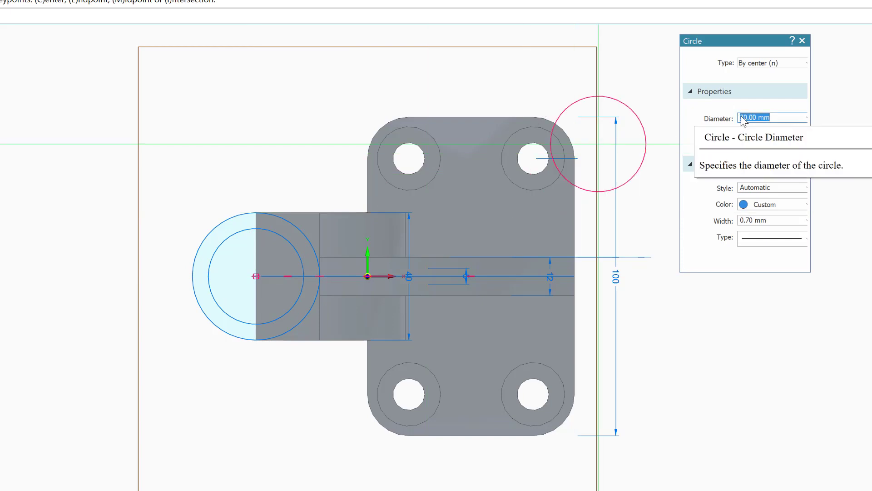
type("80")
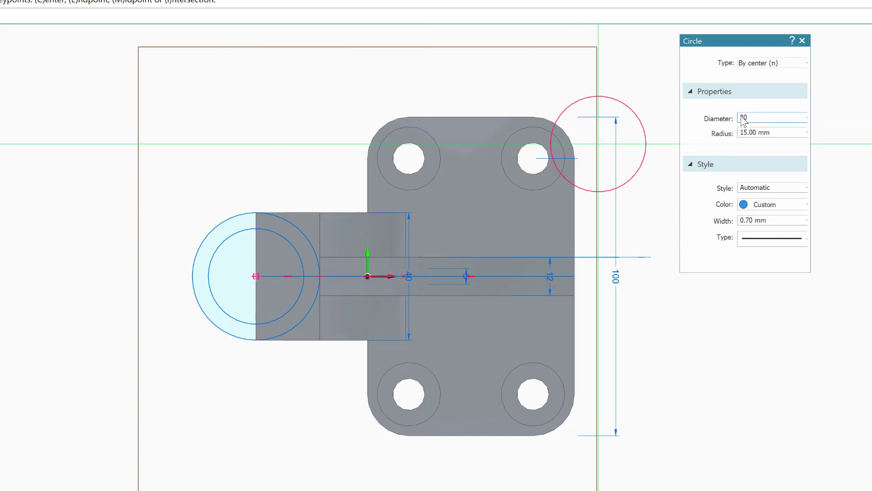
key("Return")
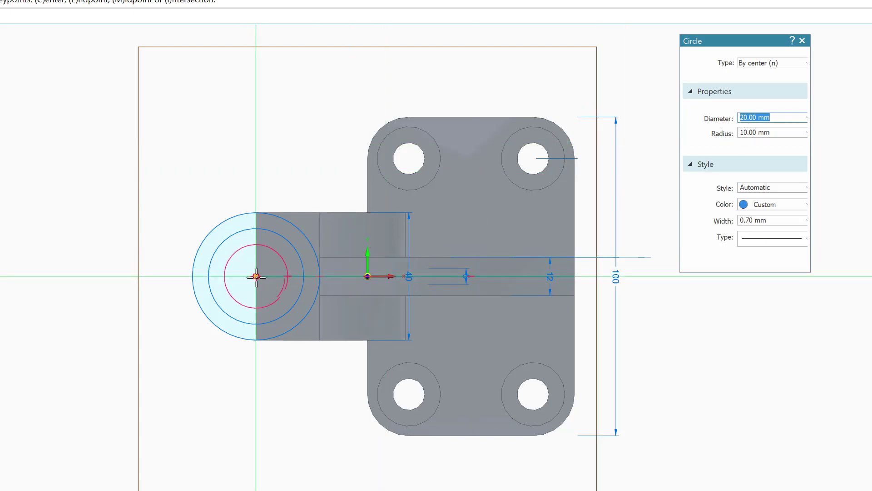
left_click(256, 276)
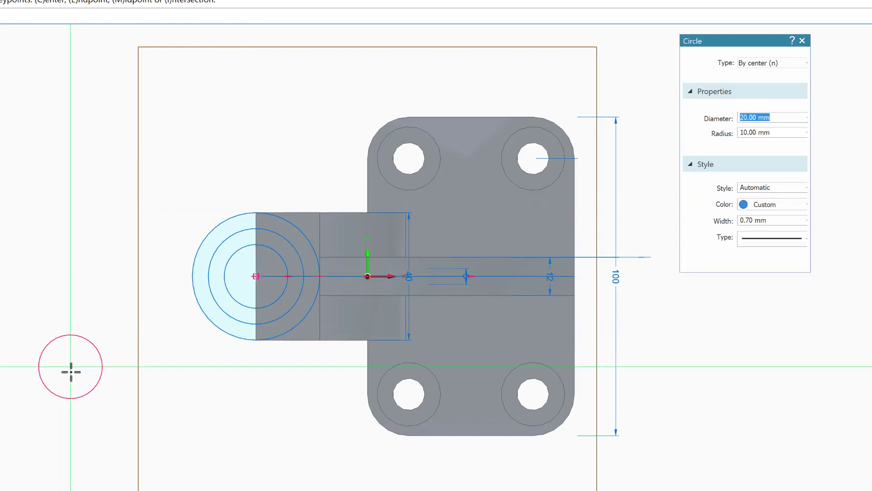
Cut the inner 20 mm circle region symmetrically through the full thickness of the arm's end
middle_click_drag(72, 368, 78, 323)
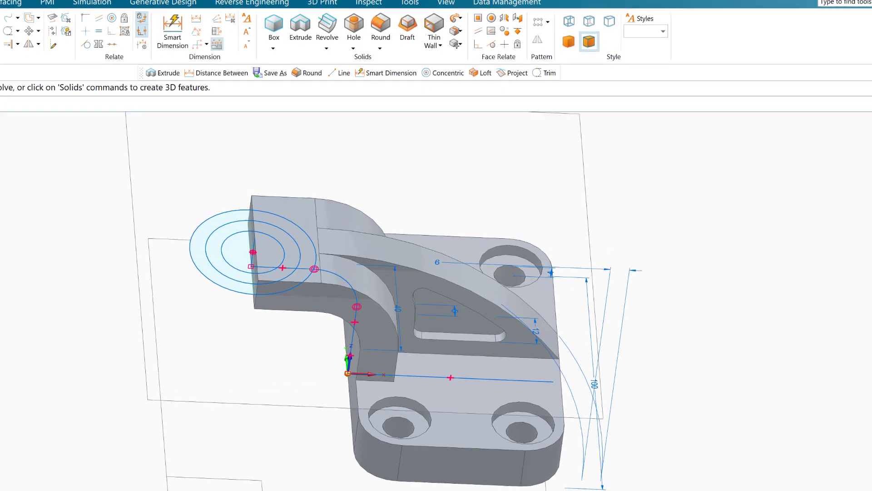
double_click(224, 249)
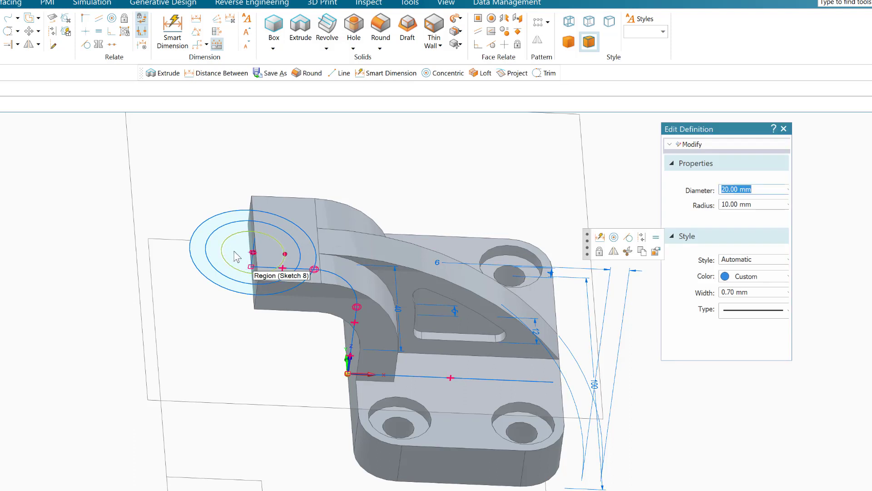
left_click(236, 257)
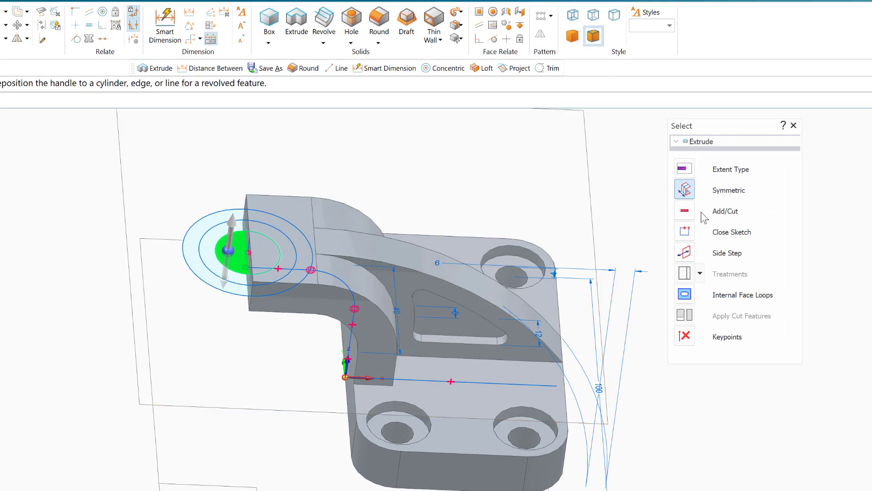
left_click(686, 190)
left_click(233, 225)
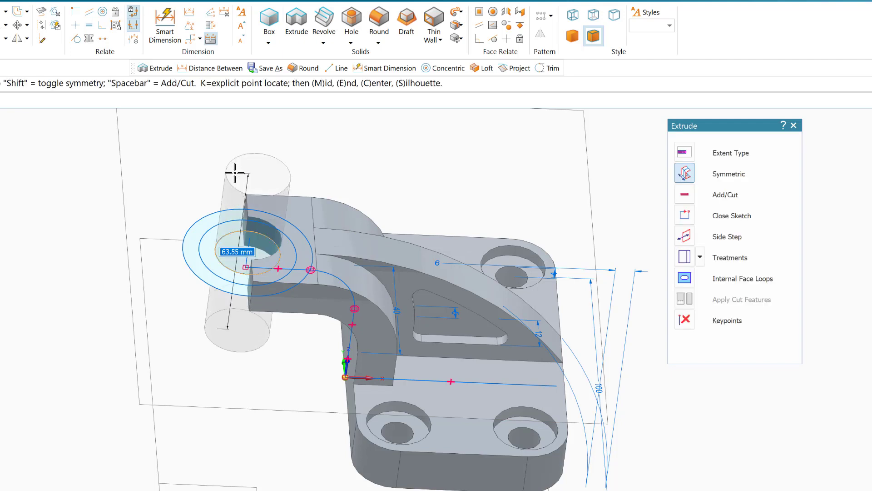
key("Escape")
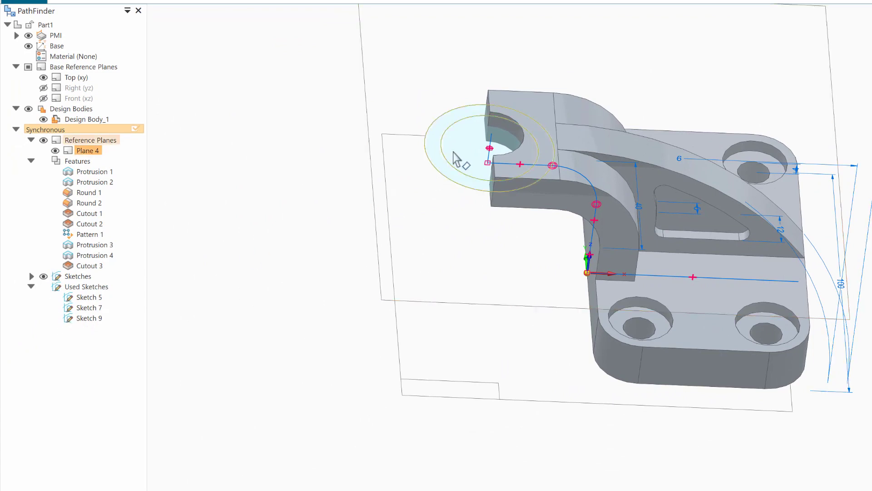
Restore the consumed 20 mm circle sketch, Sketch 9, from the used sketches
left_click(81, 320)
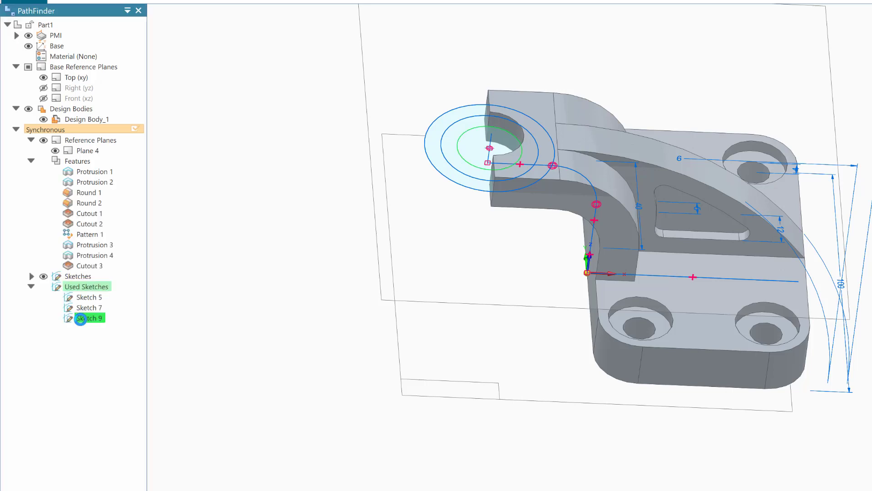
right_click(82, 320)
left_click(114, 328)
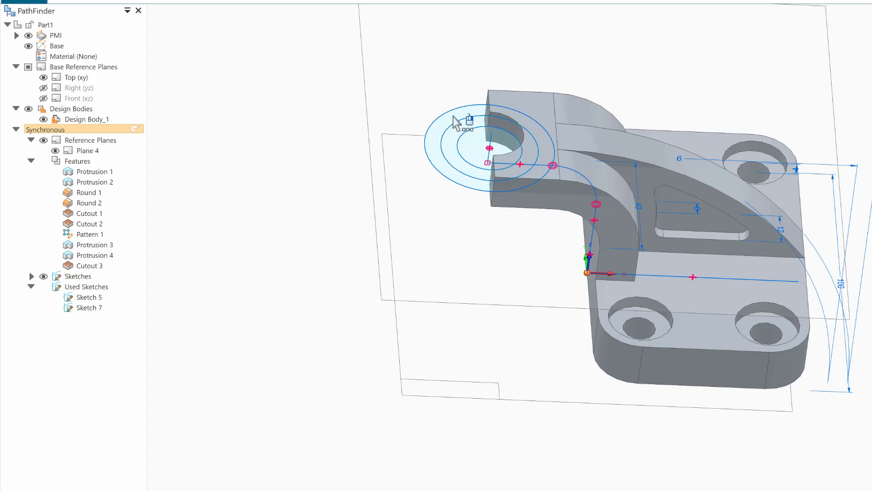
left_click(456, 122)
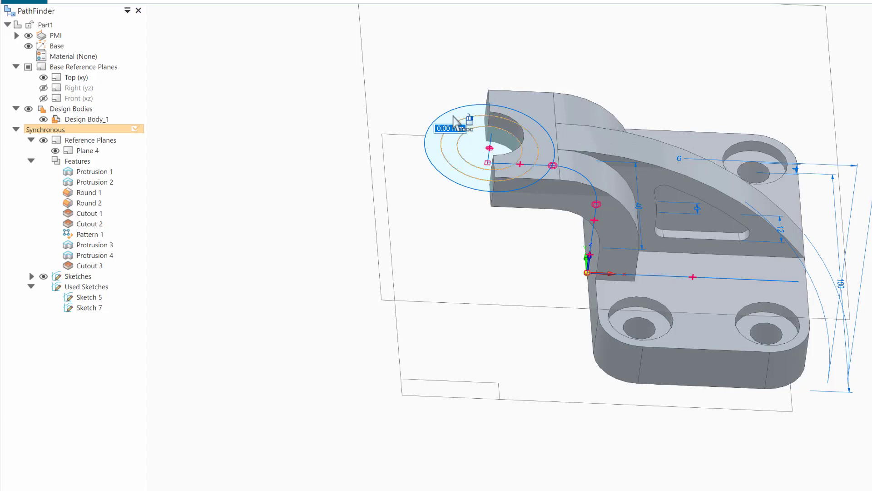
left_click(180, 144)
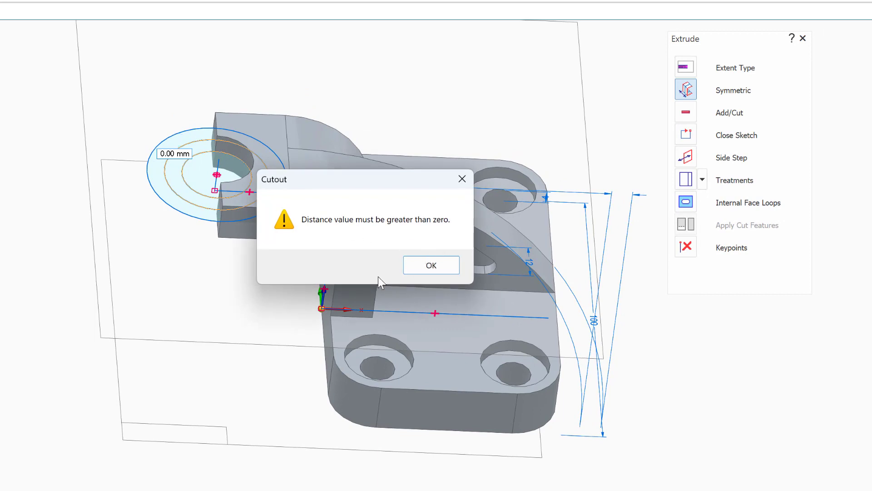
key("Return")
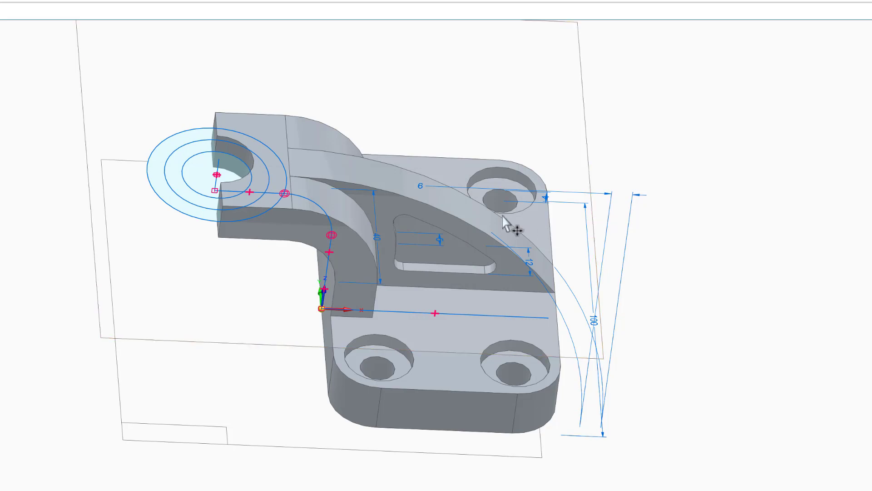
Extrude the ring between the 20 mm and 30 mm circles symmetrically by 32 mm as added material
left_click(175, 162)
left_click(177, 173)
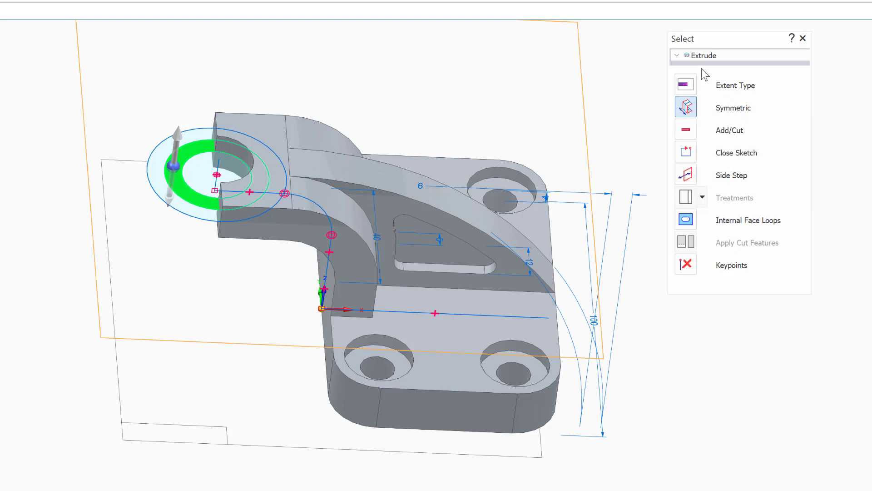
left_click(686, 131)
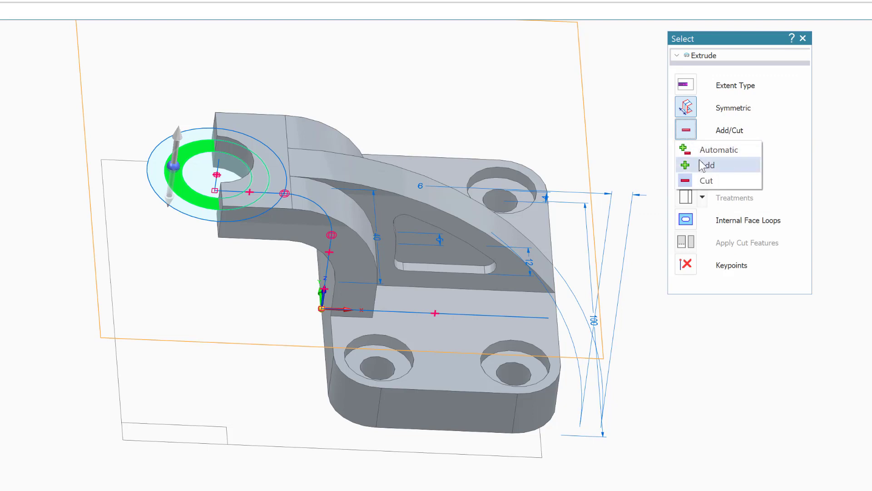
left_click(706, 166)
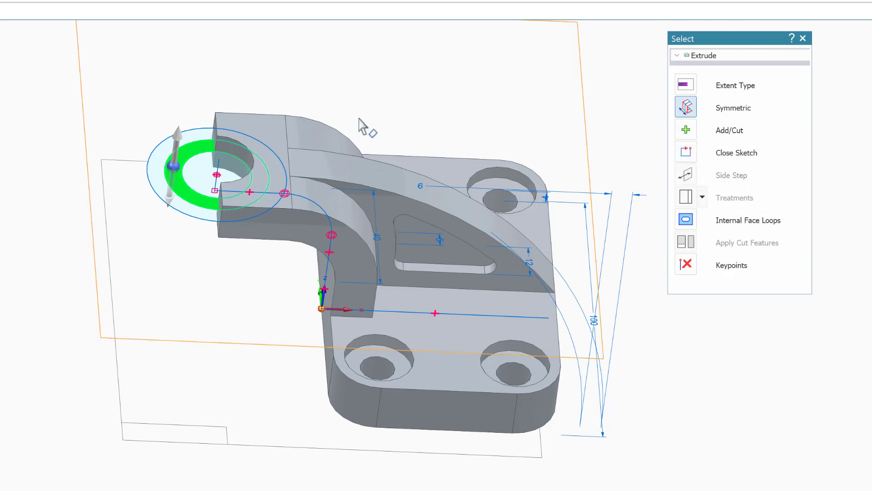
left_click(178, 152)
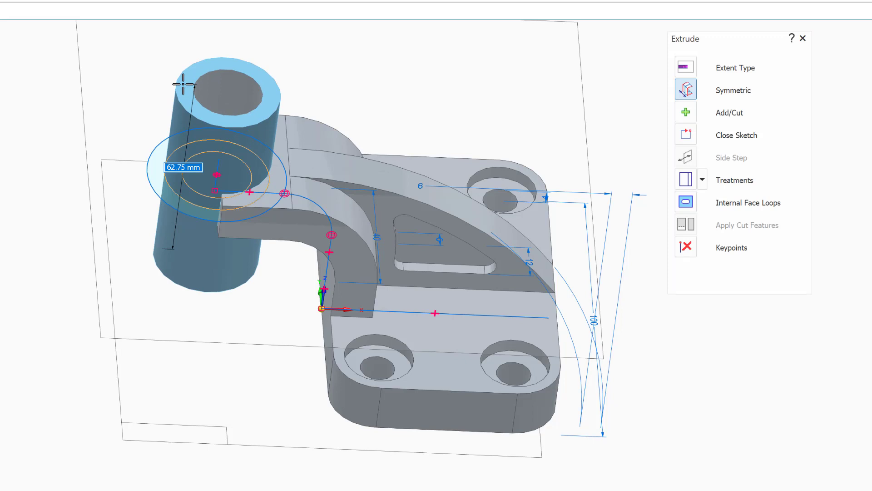
type("3")
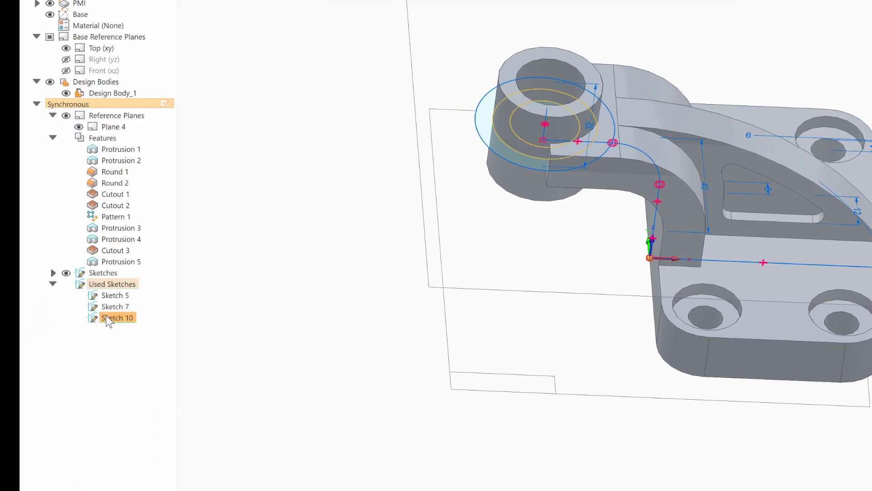
Restore Sketch 10 from the used sketches and extrude the ring between the 30 mm and 40 mm circles symmetrically by 22 mm as added material
right_click(109, 320)
left_click(142, 323)
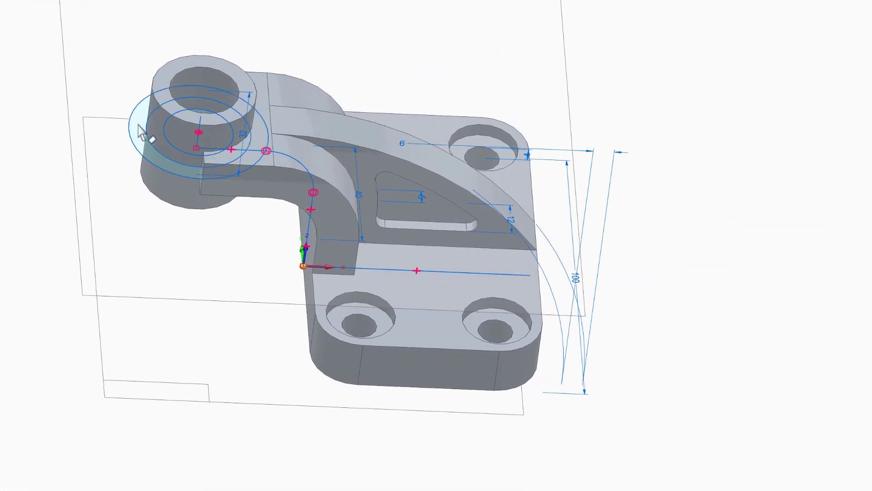
left_click(140, 132)
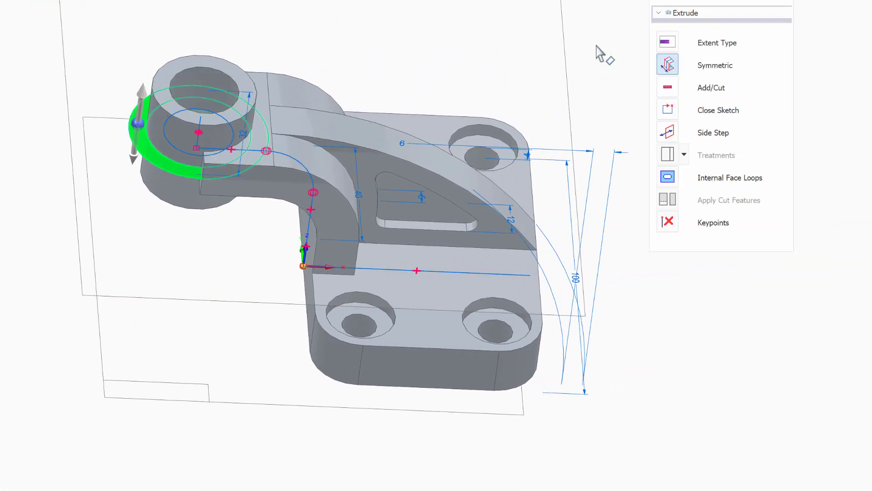
left_click(670, 62)
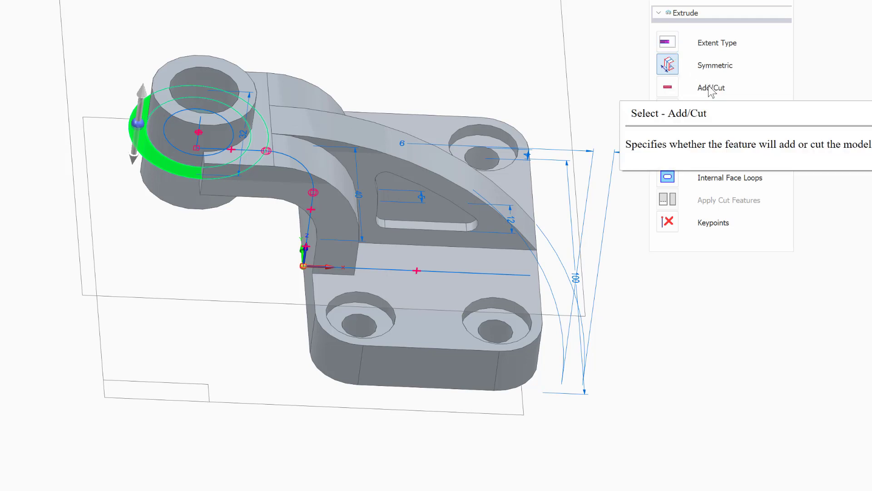
left_click(670, 94)
left_click(677, 121)
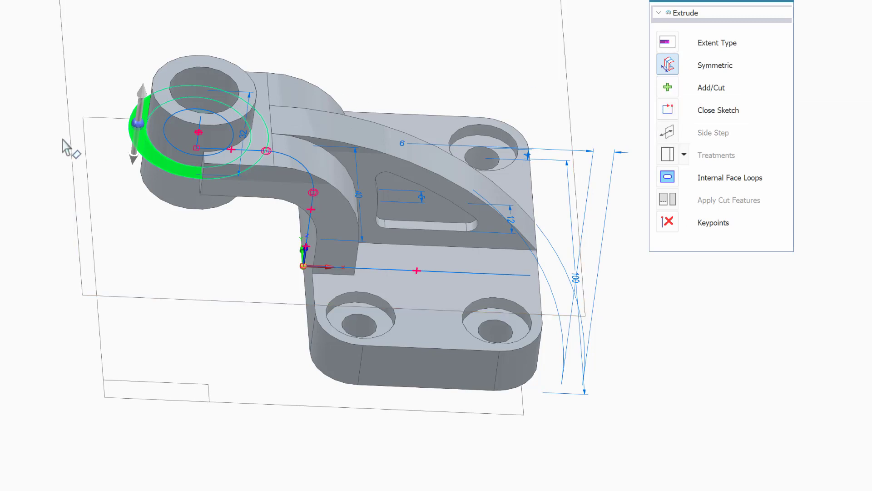
left_click(141, 111)
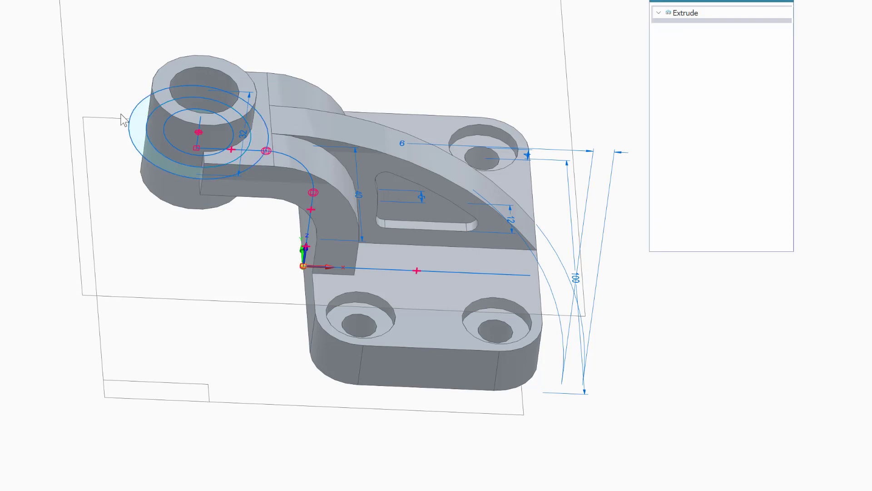
right_click(99, 86)
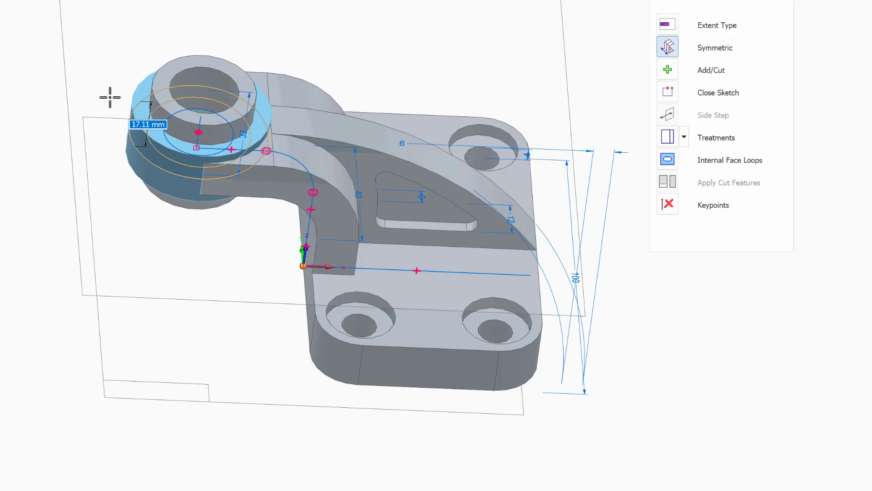
type("22")
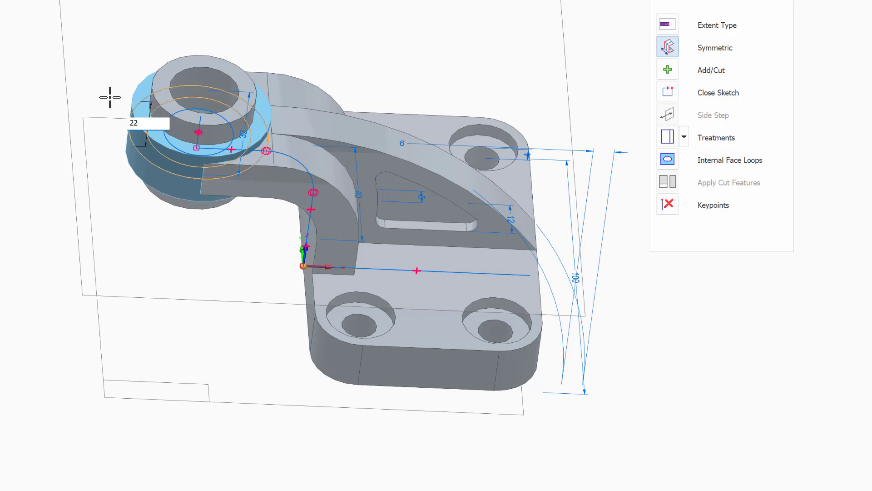
key("Return")
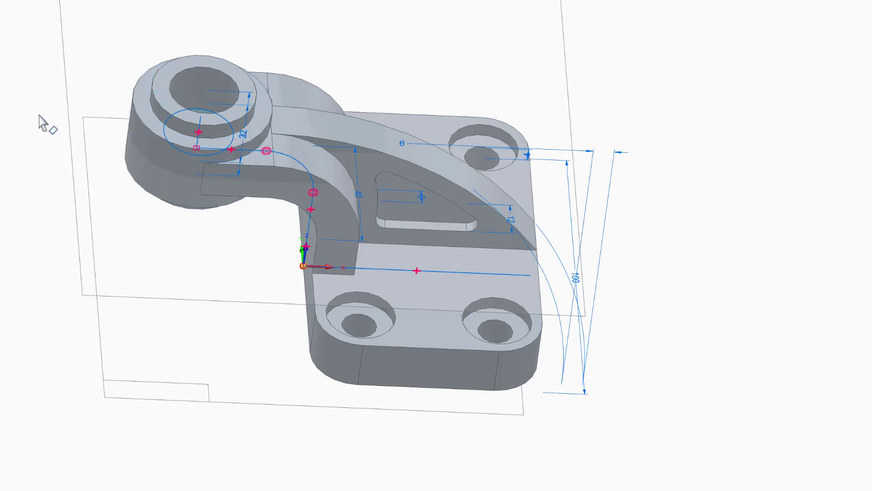
Hide the Top (xy) plane, Plane 4, all sketches and the PMI dimensions to leave only the finished solid
middle_click_drag(1, 236, 517, 244)
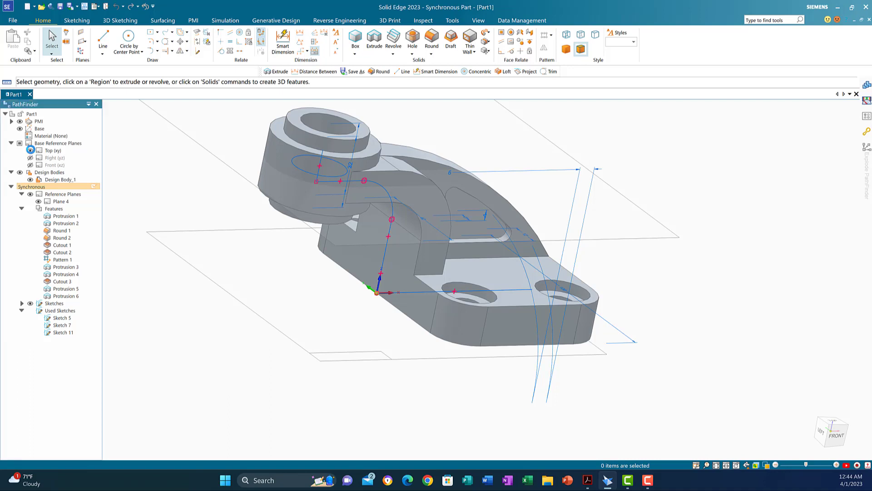
left_click(30, 150)
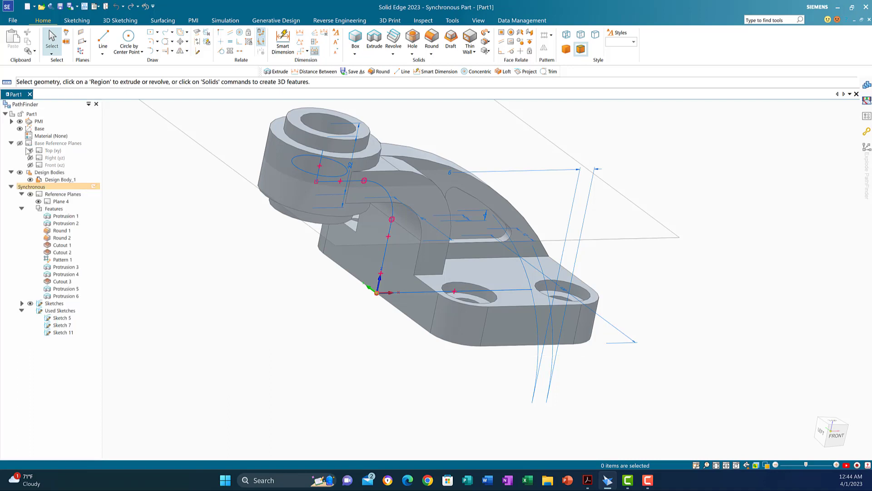
left_click(39, 201)
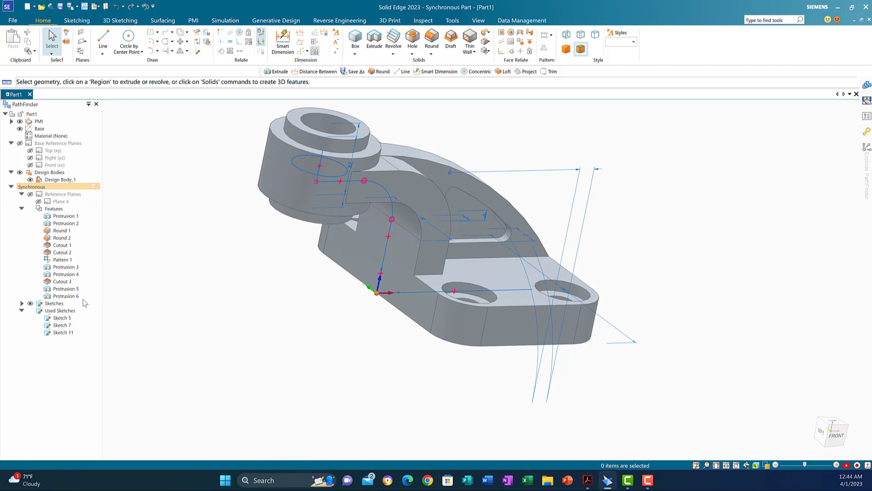
left_click(29, 304)
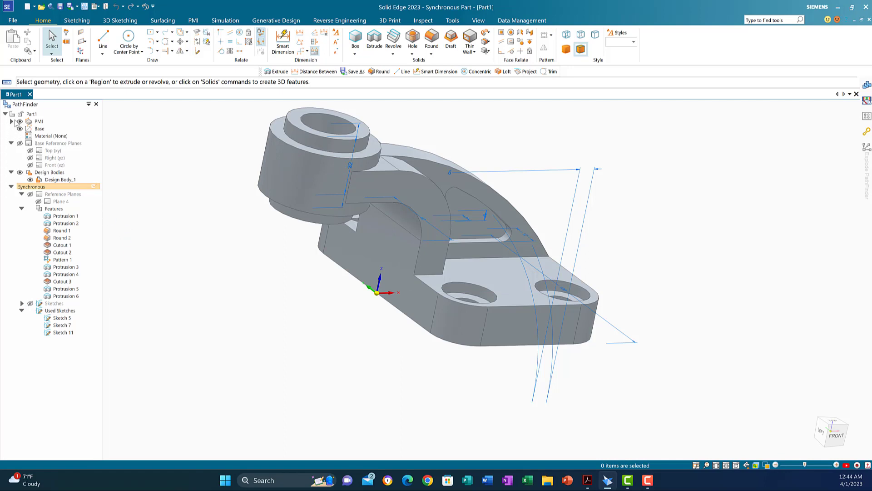
left_click(19, 121)
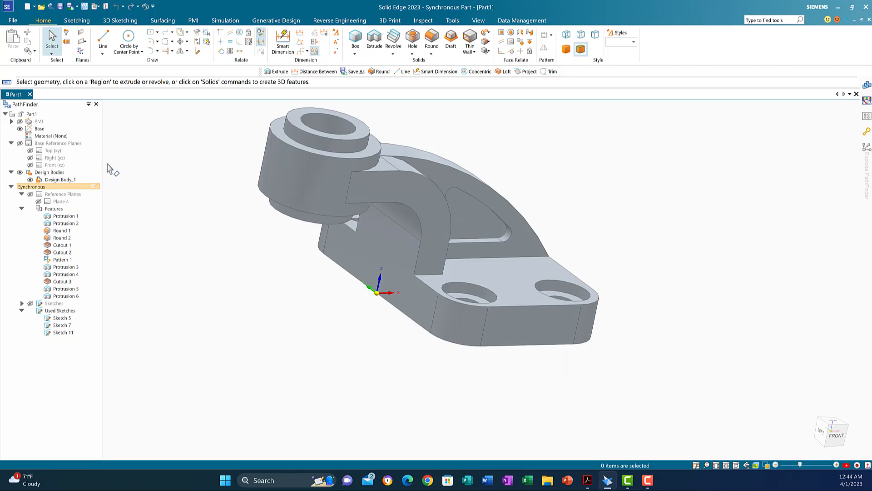
middle_click_drag(342, 367, 568, 353)
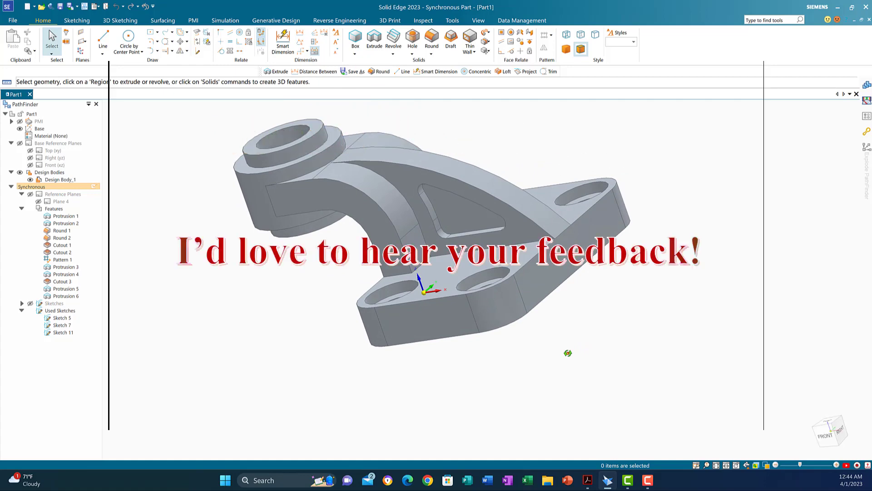